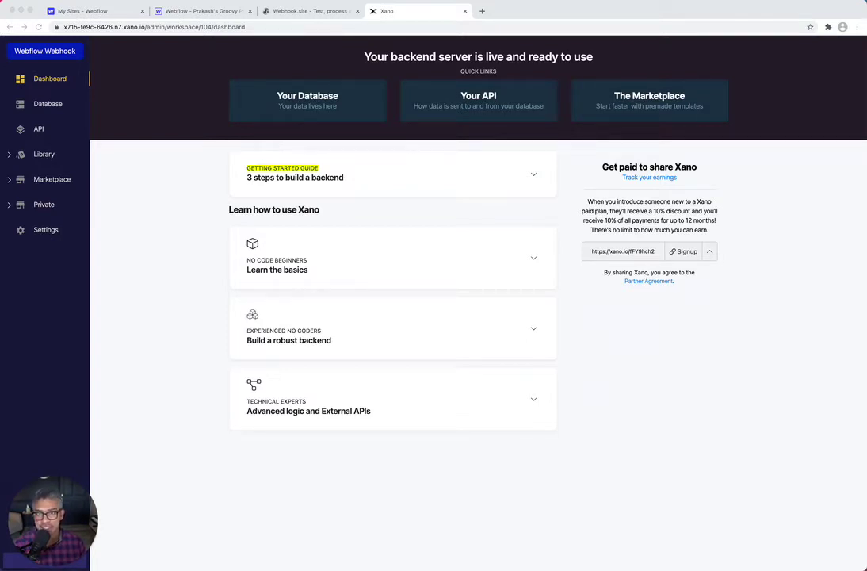
Open the published Acme Outdoors site via Publish and review the form on its Contact page
left_click(215, 12)
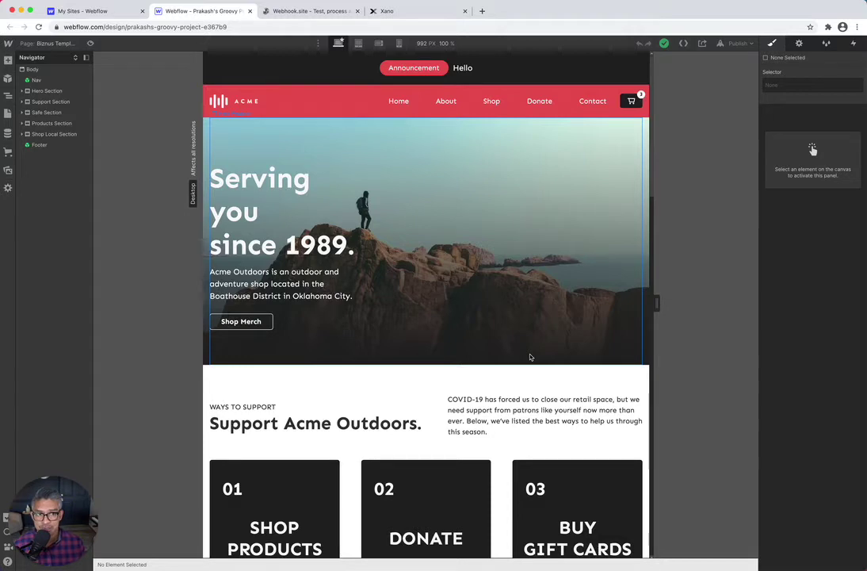
left_click(746, 44)
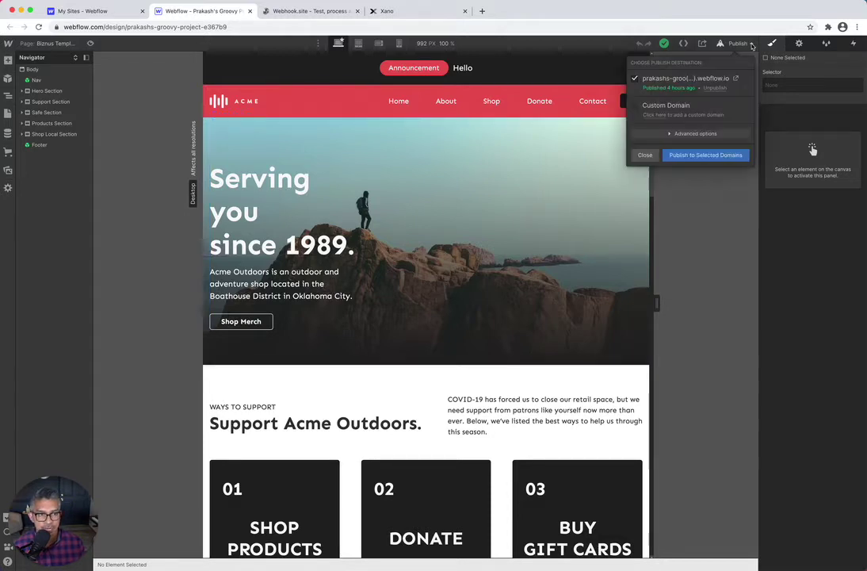
left_click(739, 80)
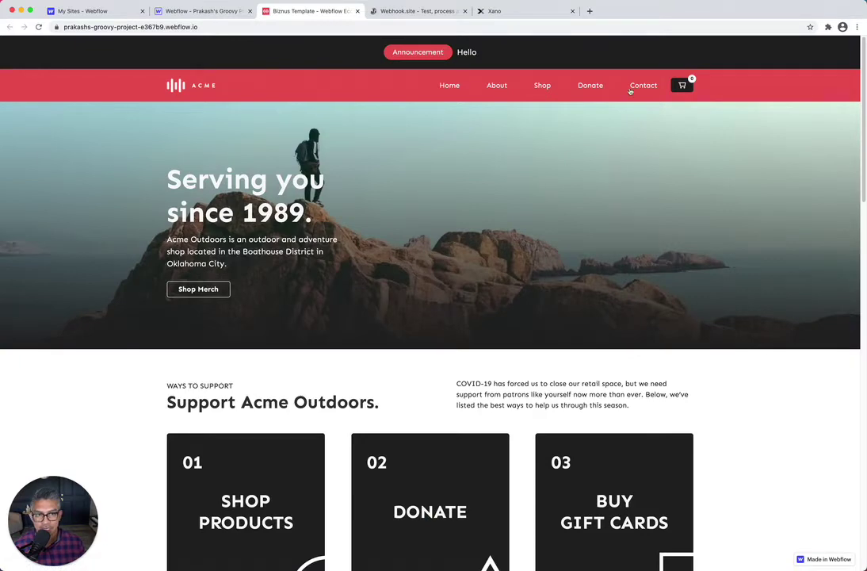
left_click(634, 86)
scroll(452, 377, "down", 3)
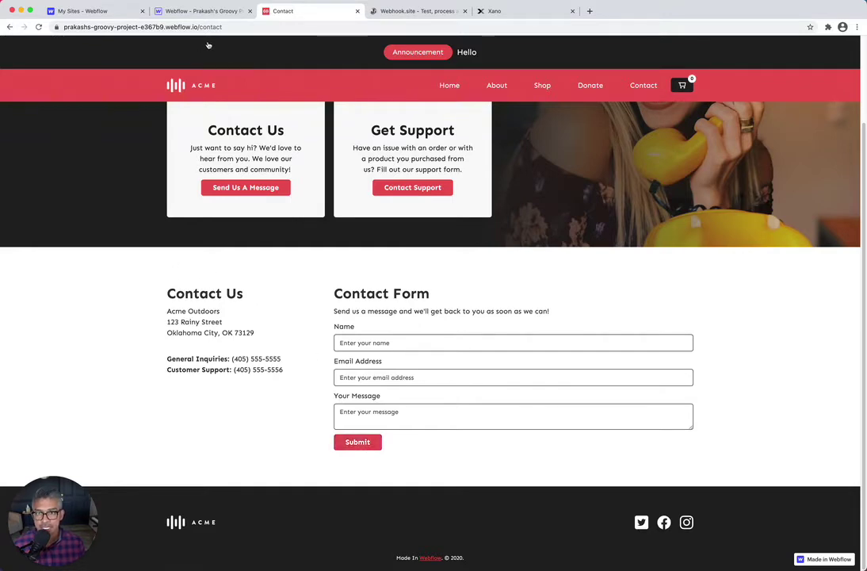
left_click(168, 11)
Open the Groovy project's Integrations settings from the Webflow dashboard
left_click(82, 11)
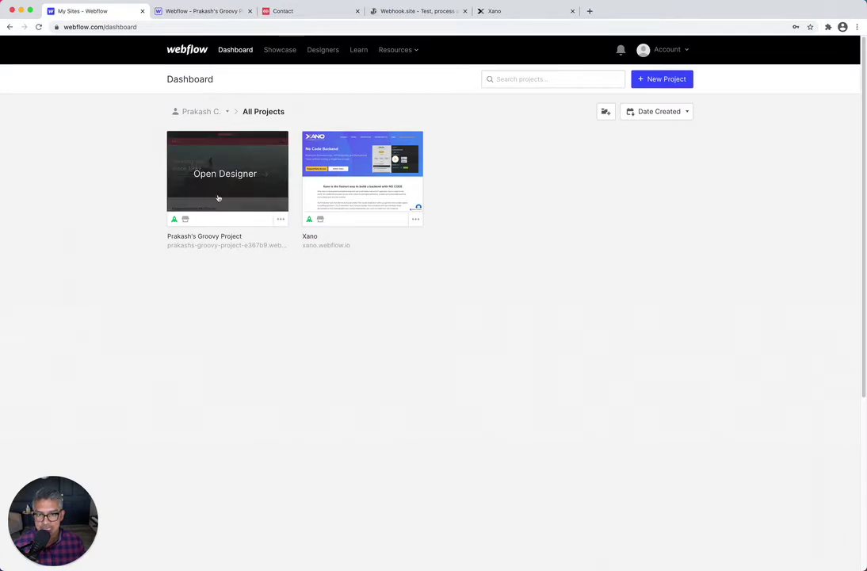
left_click(282, 219)
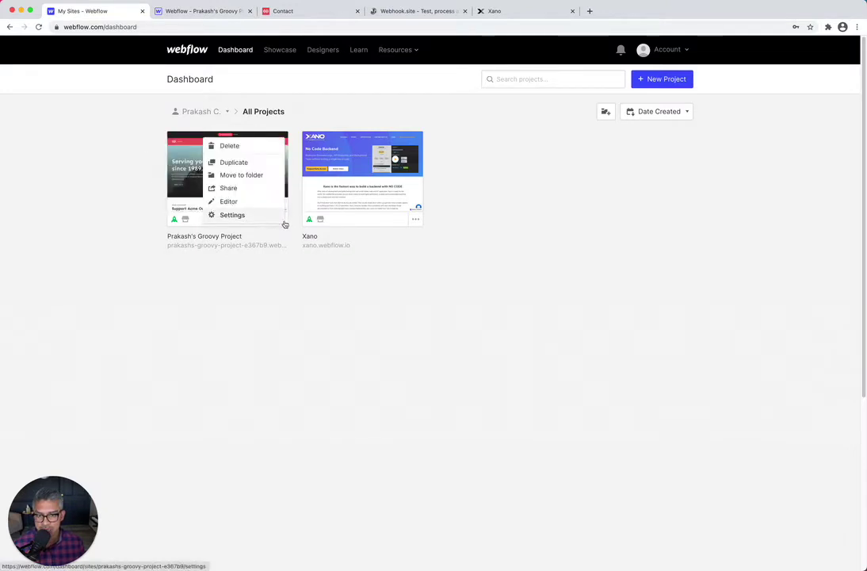
left_click(242, 216)
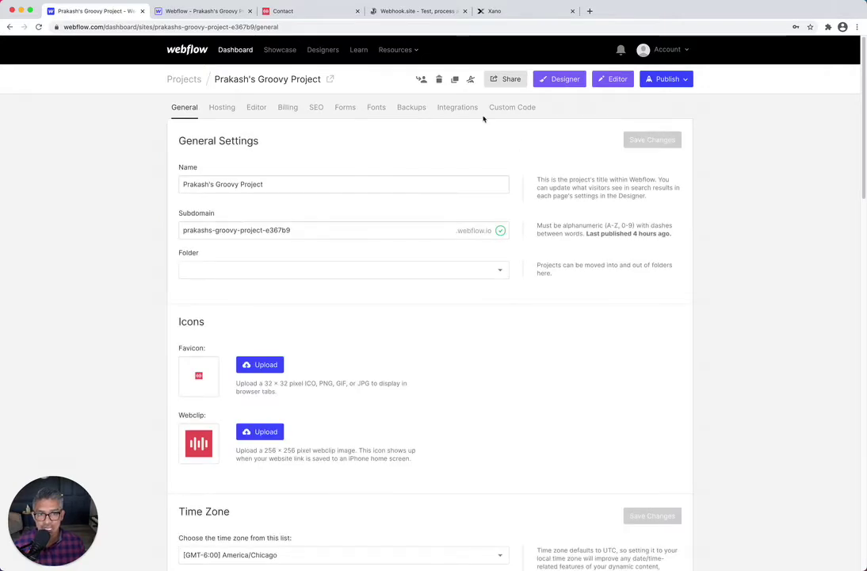
left_click(459, 110)
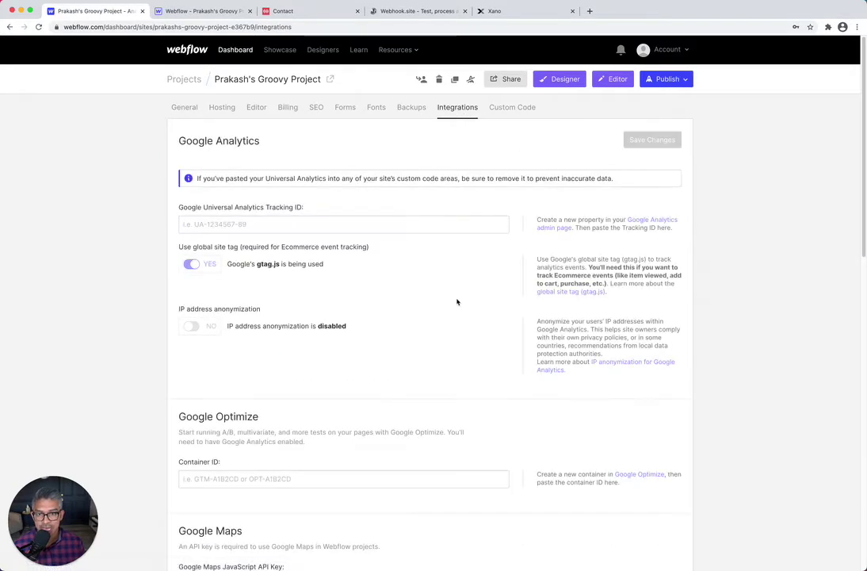
Delete the existing form submission webhook, confirming with DELETE
scroll(442, 295, "down", 5)
scroll(443, 294, "down", 5)
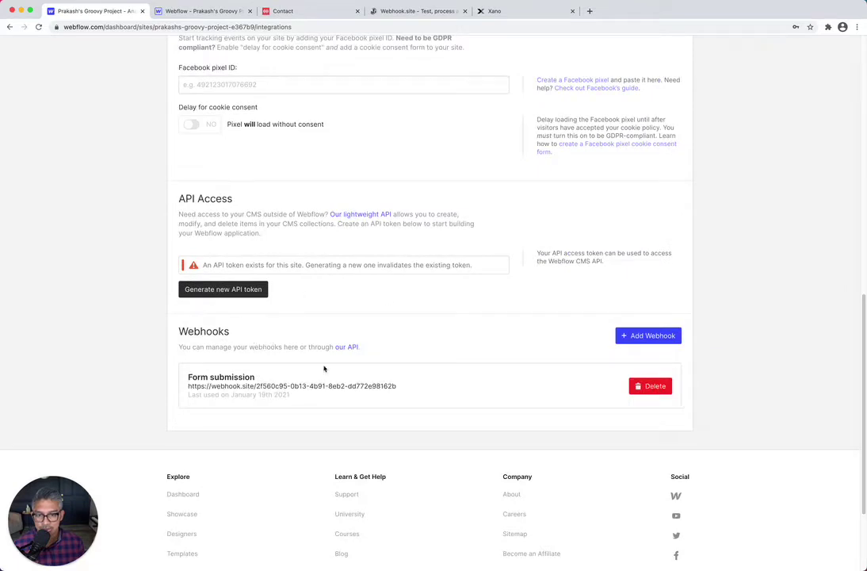
left_click(658, 387)
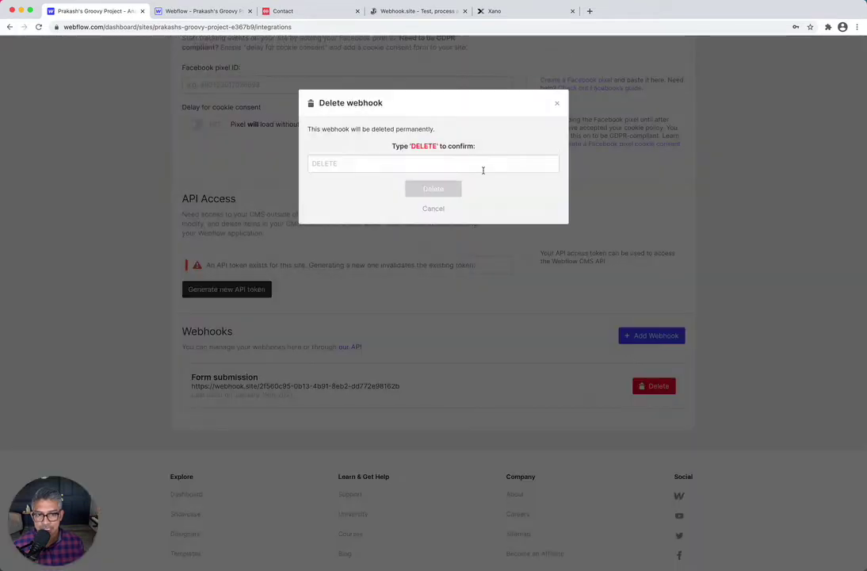
left_click(374, 165)
type("DELETE")
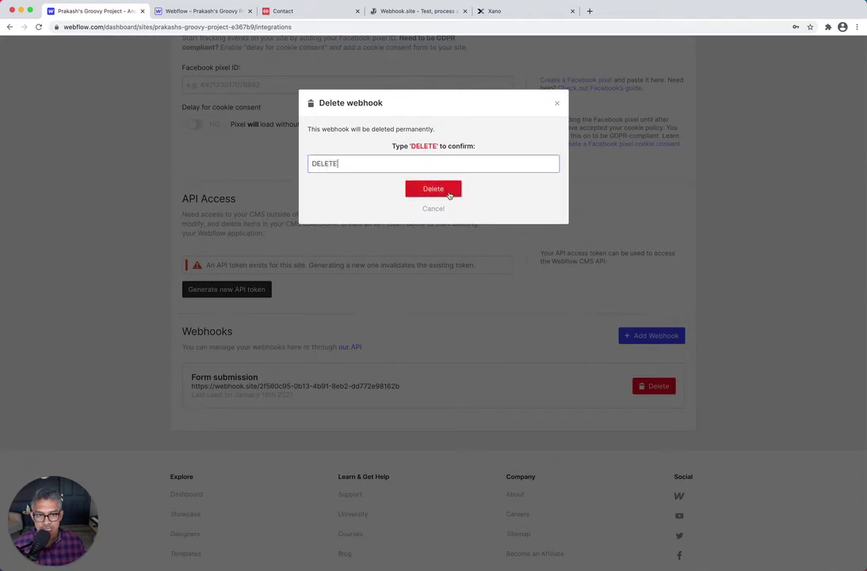
left_click(446, 189)
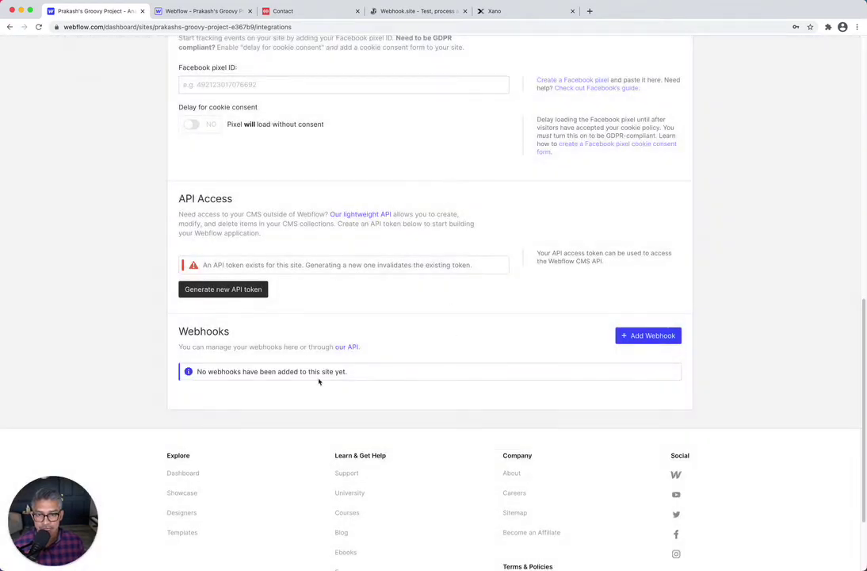
Start a new webhook with trigger type Form submission
left_click(663, 340)
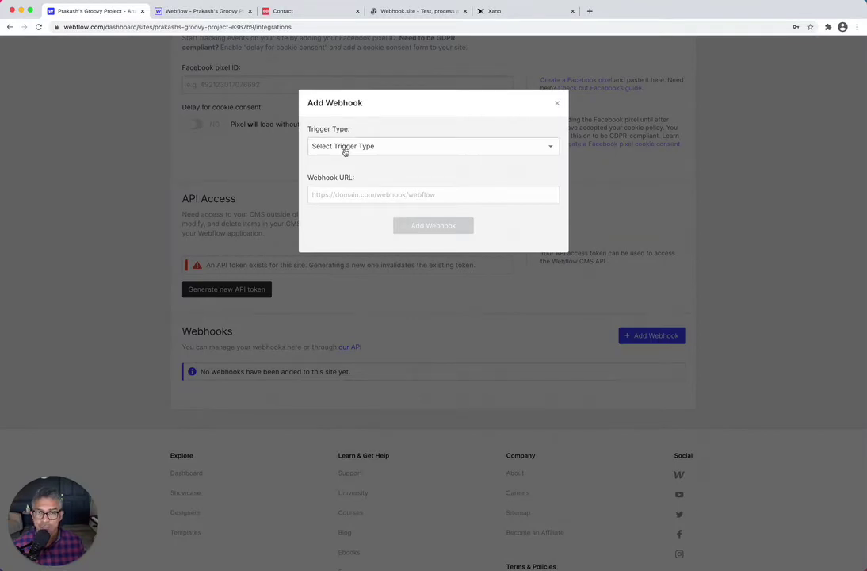
left_click(345, 152)
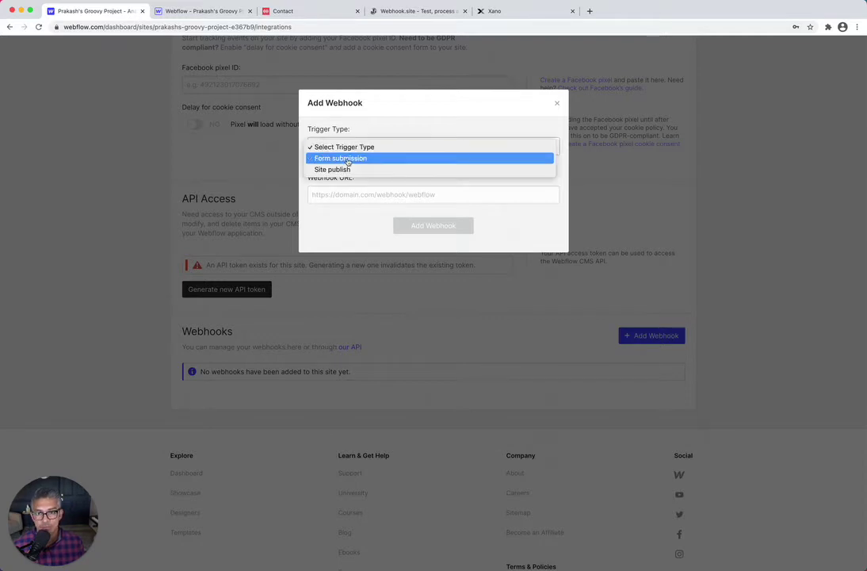
left_click(347, 161)
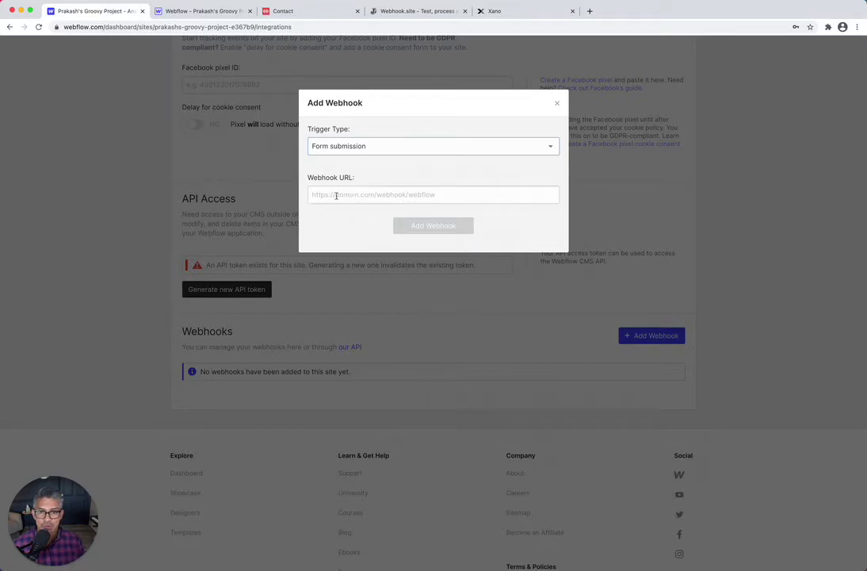
left_click(493, 11)
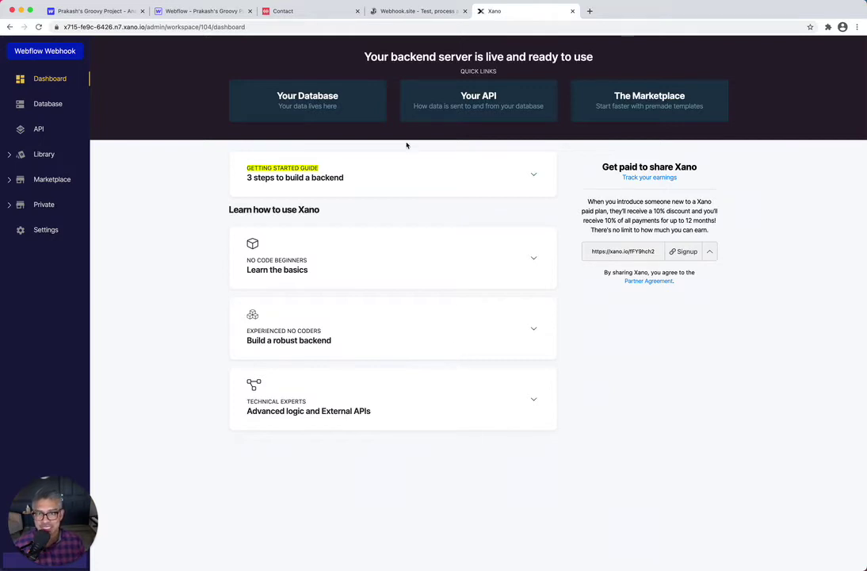
Copy the Webhook.site unique URL and return to Webflow's Add Webhook dialog
left_click(425, 14)
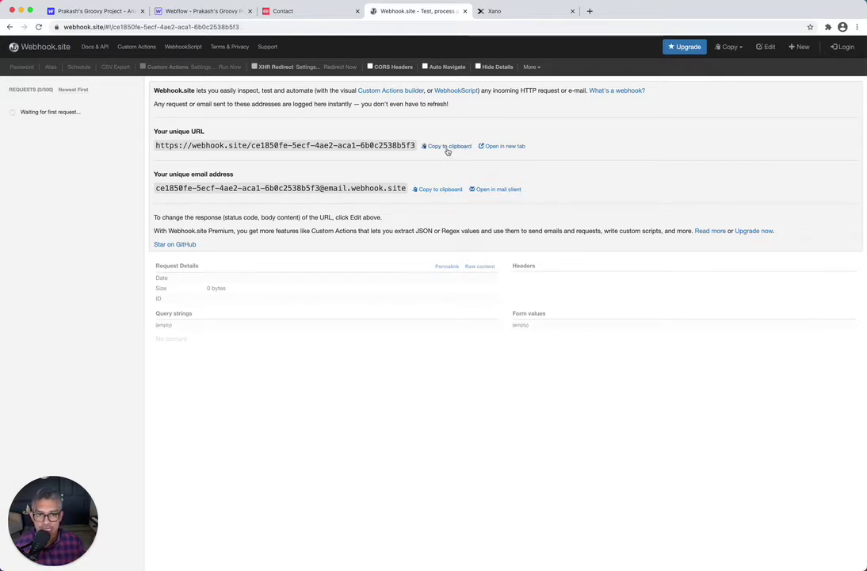
left_click(447, 149)
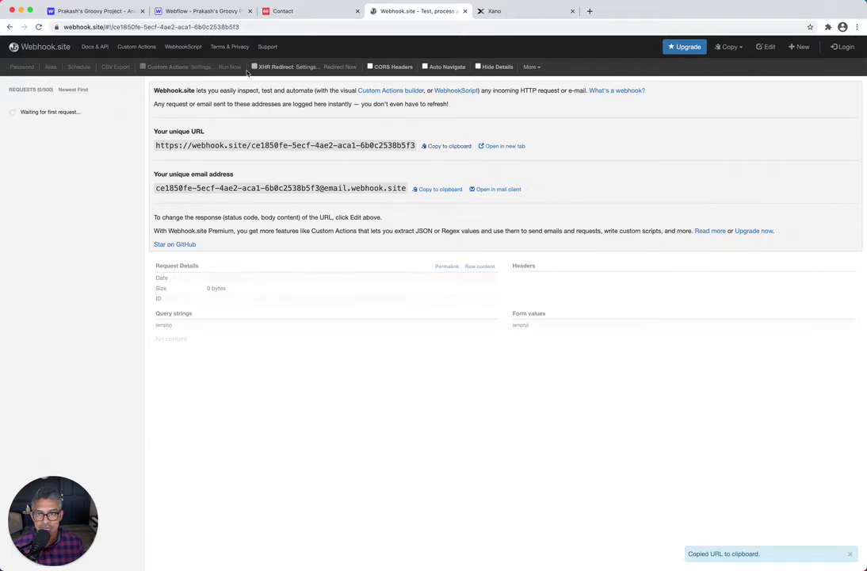
left_click(100, 13)
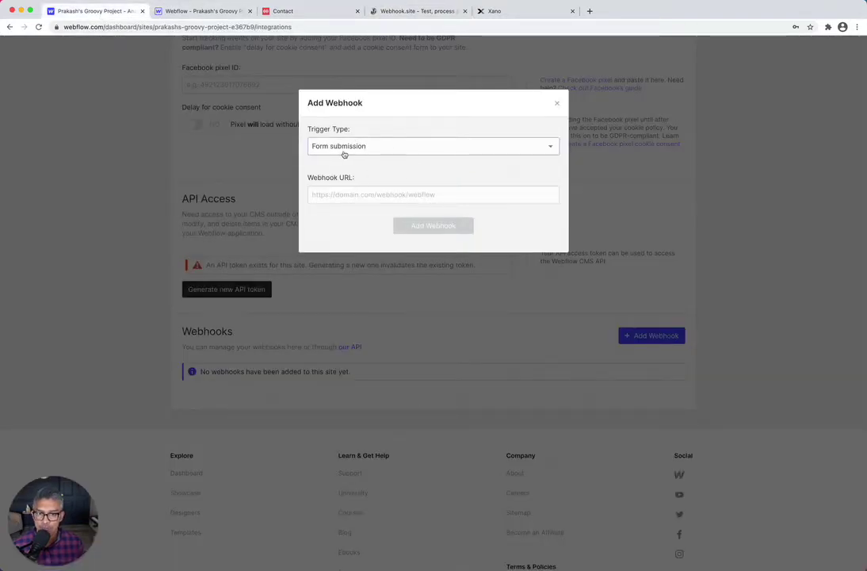
Paste the Webhook.site URL as the Webhook URL and save the Form submission webhook
left_click(348, 198)
key("super+v")
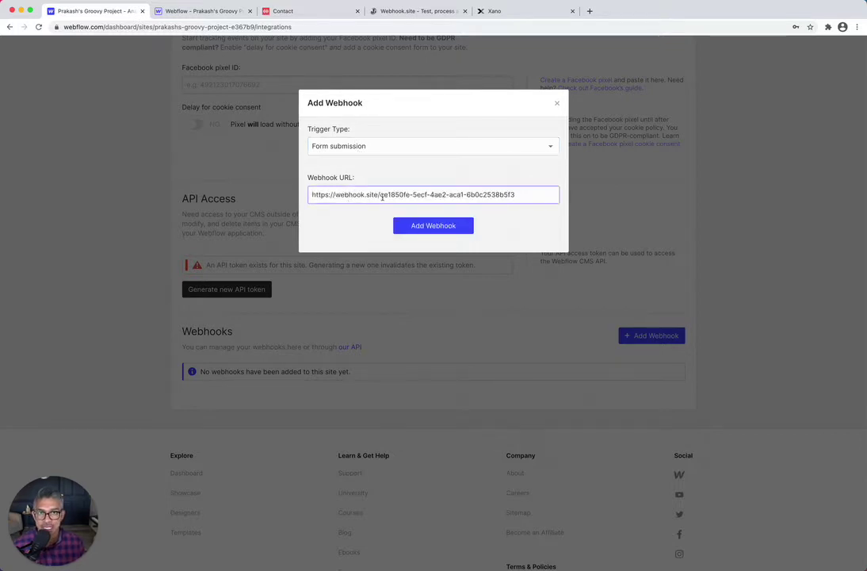
left_click(431, 230)
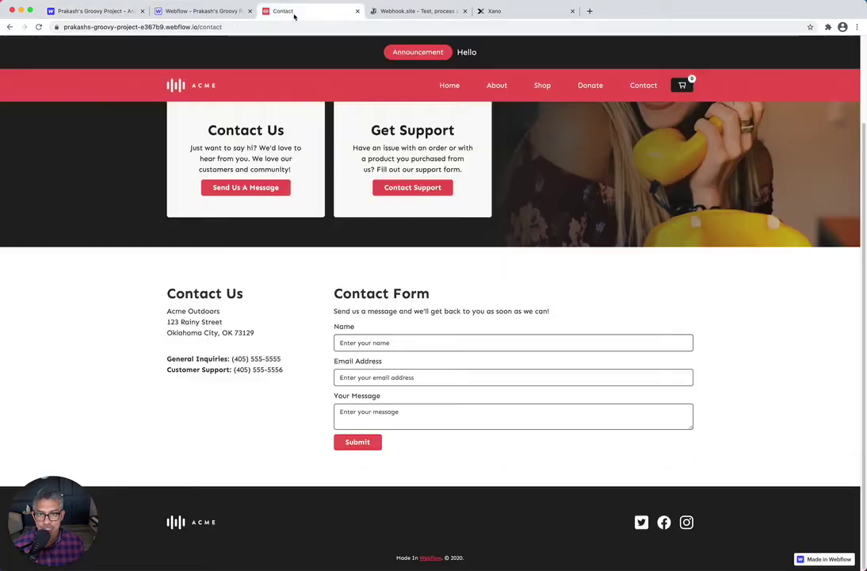
Fill the contact form with a name, an email and 'This is a message', then try submitting
left_click(291, 12)
left_click(391, 342)
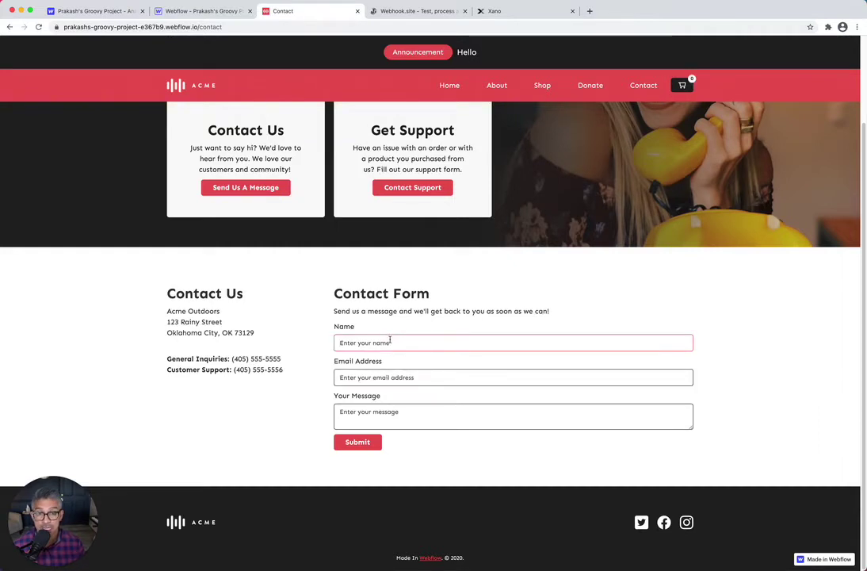
type("Prakash")
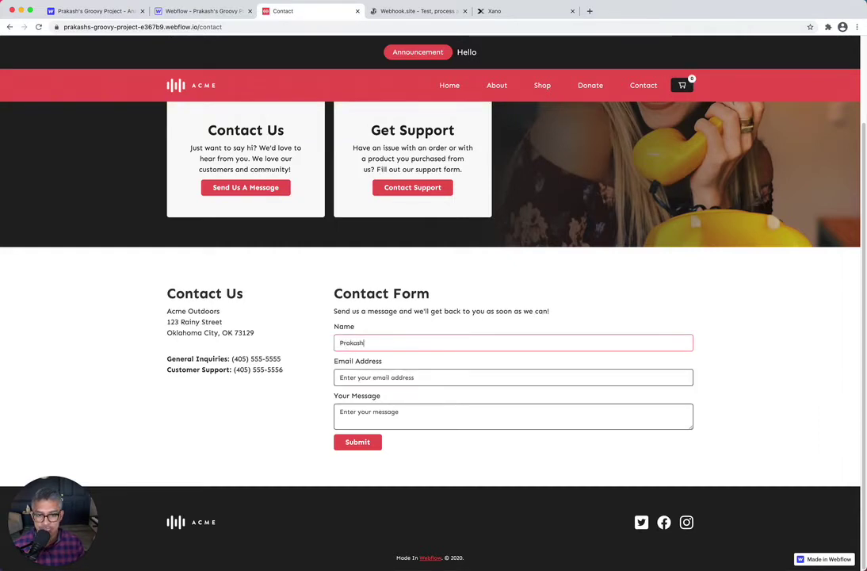
key("Tab")
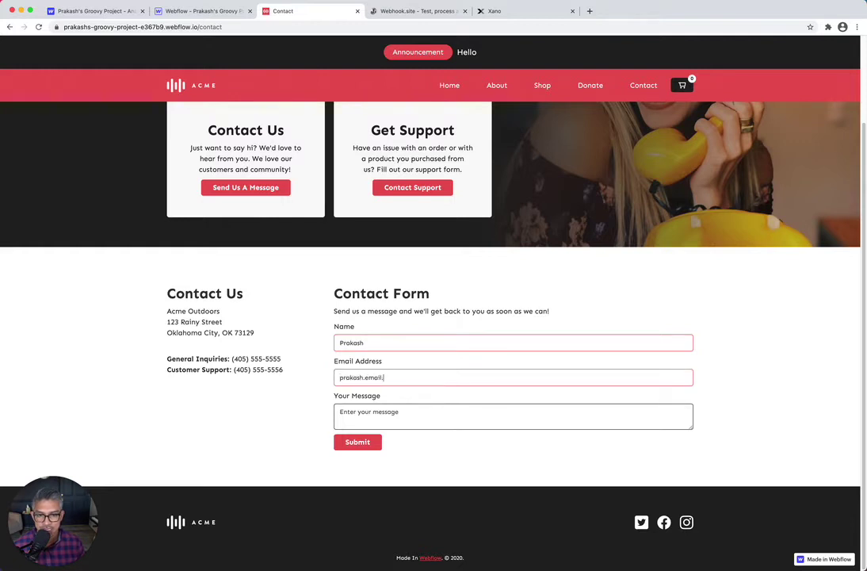
key("Tab")
type("This is ")
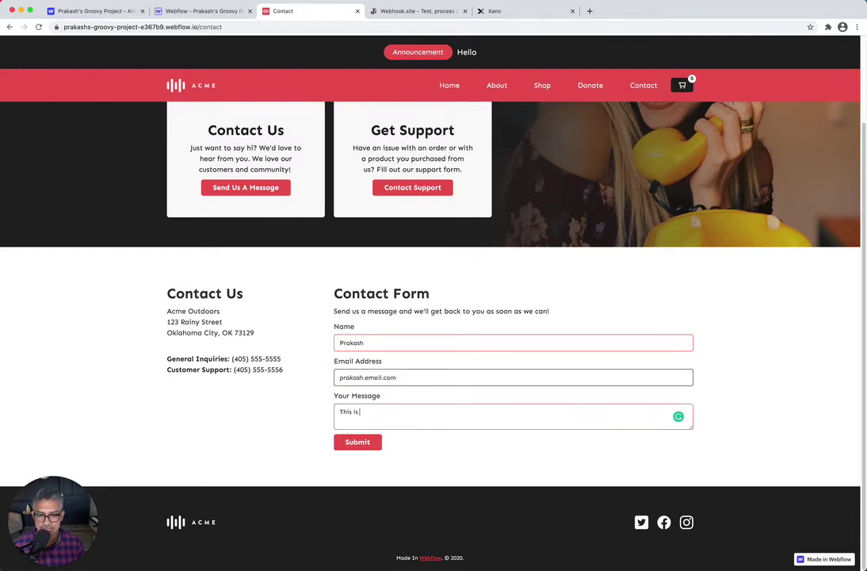
type("a message")
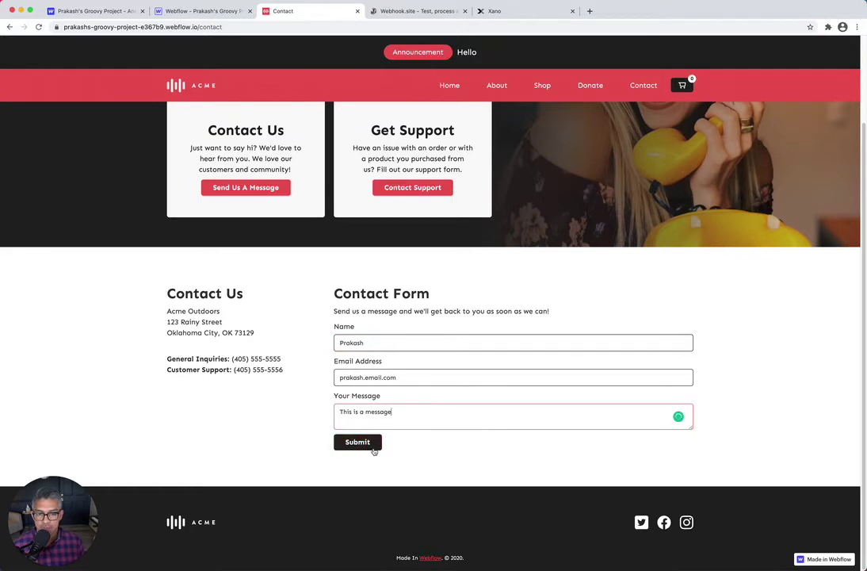
left_click(374, 449)
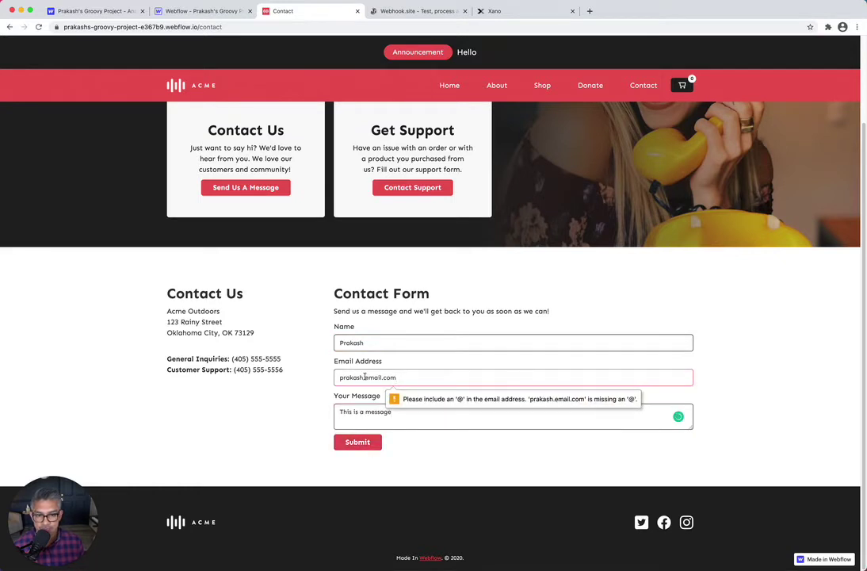
Fix the email address by replacing the dot with @ and submit the contact form
left_click(365, 378)
key("BackSpace")
type("@")
left_click(440, 379)
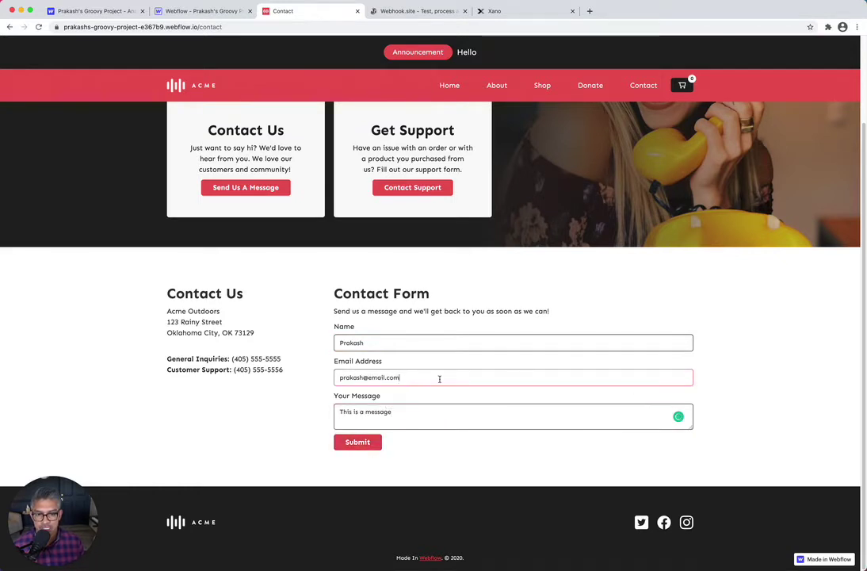
left_click(361, 443)
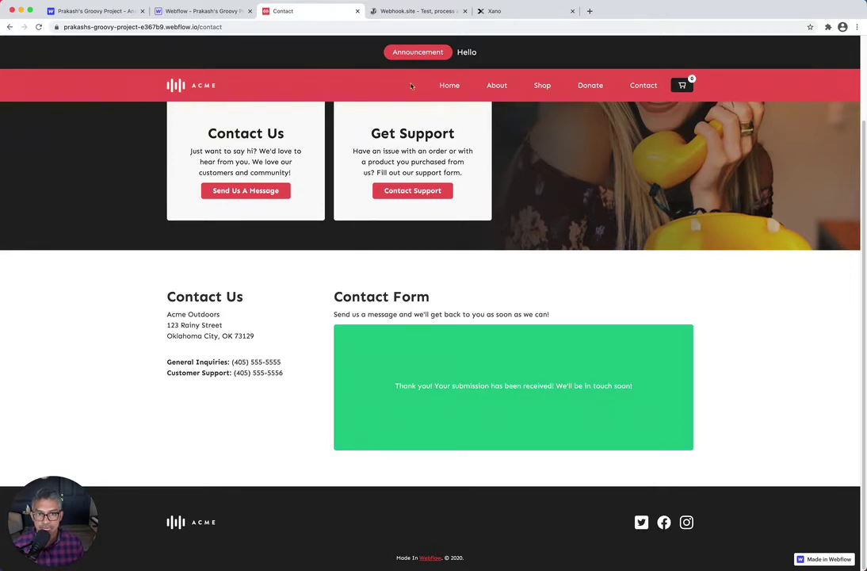
left_click(413, 13)
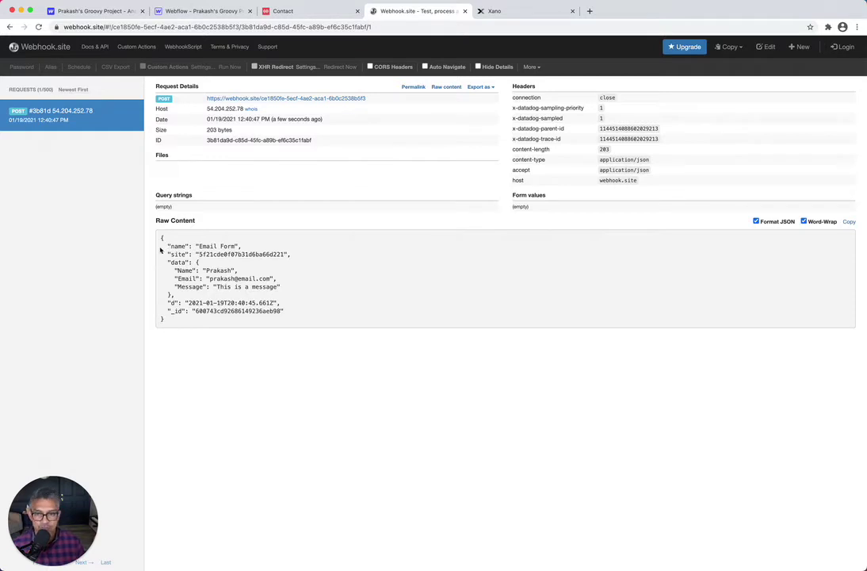
Move on to the Xano workspace after checking the captured POST's Name, Email and Message
left_click(516, 10)
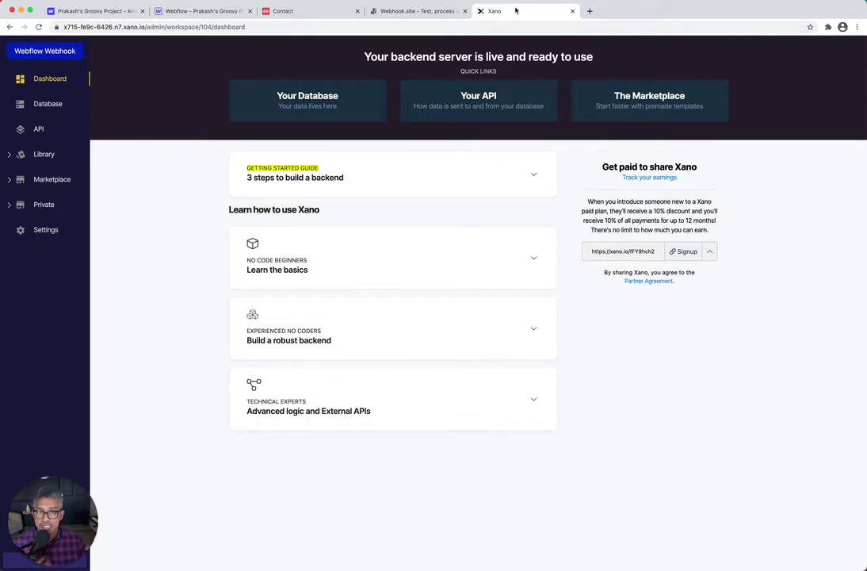
Add a database table named webflow_form_submissions
left_click(54, 105)
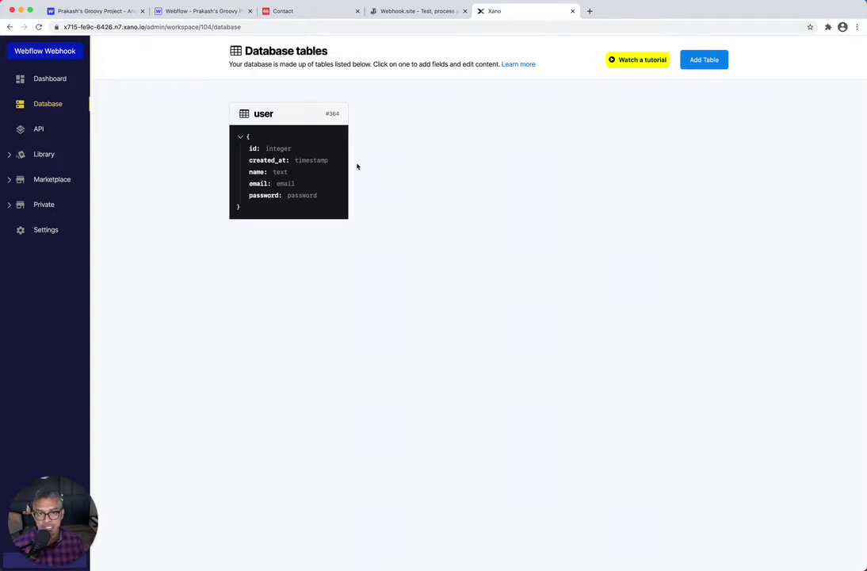
left_click(700, 60)
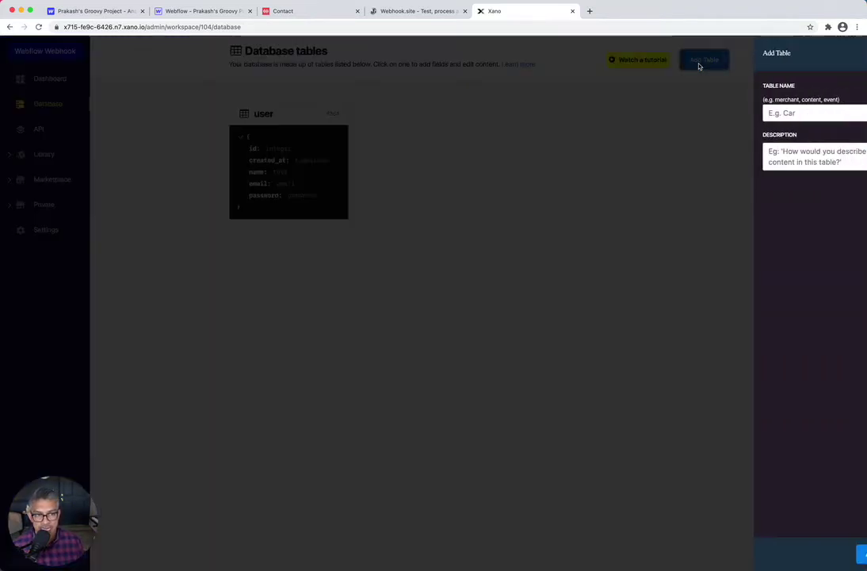
type("we")
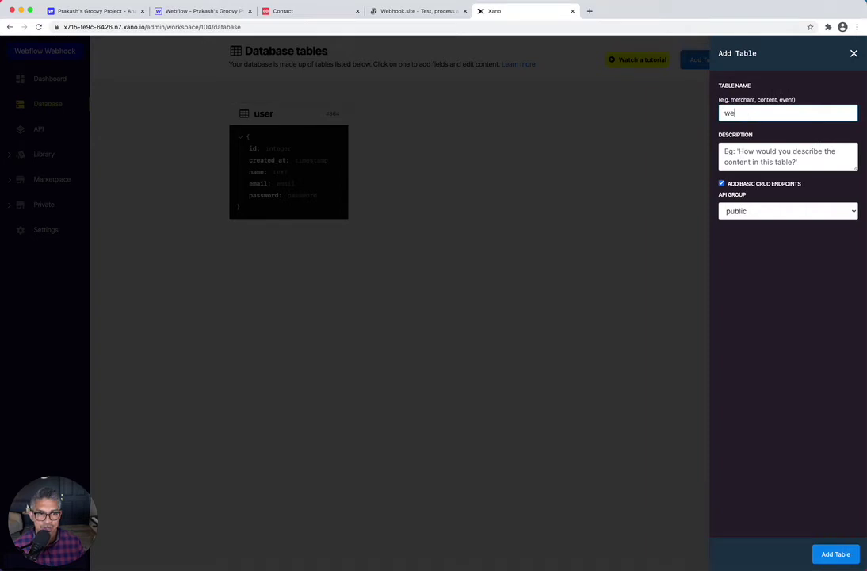
type("bflow_form")
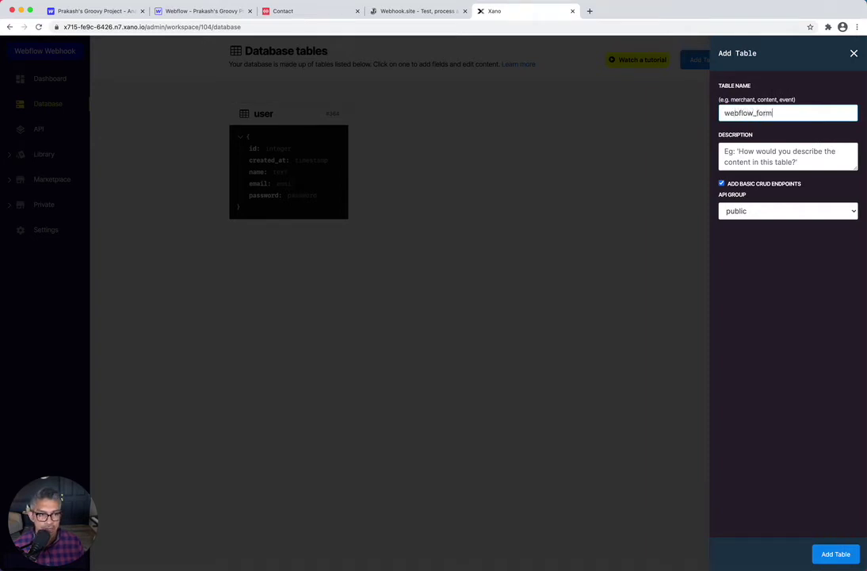
type("_submissions")
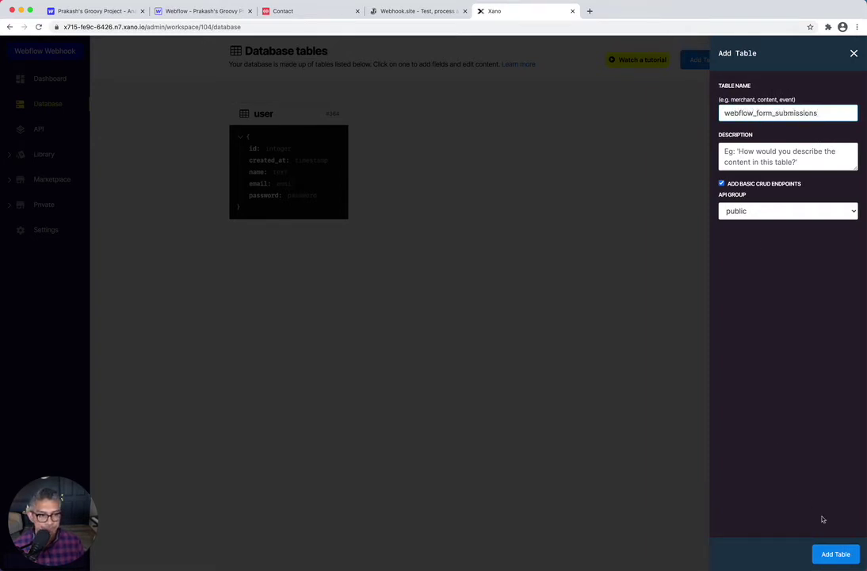
left_click(836, 554)
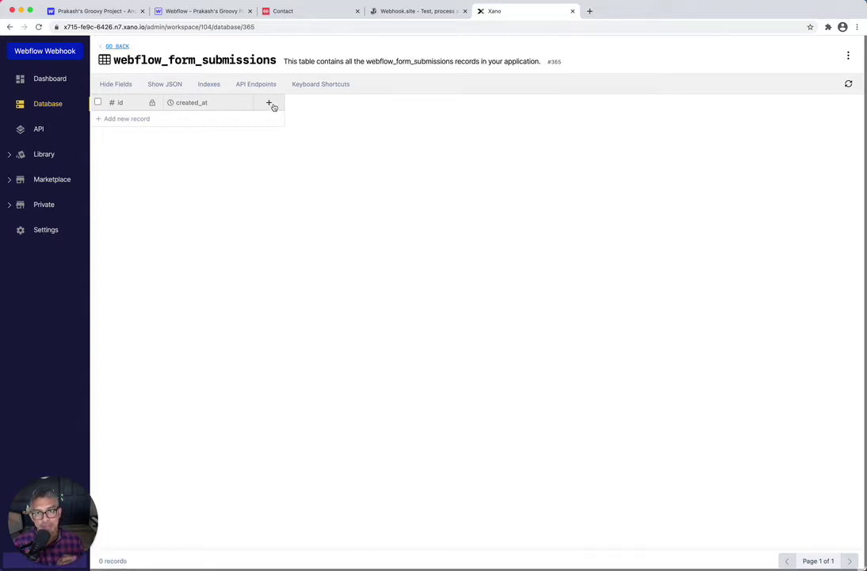
Open the Contact page in the Designer and check the Name input's field name in Settings
left_click(91, 11)
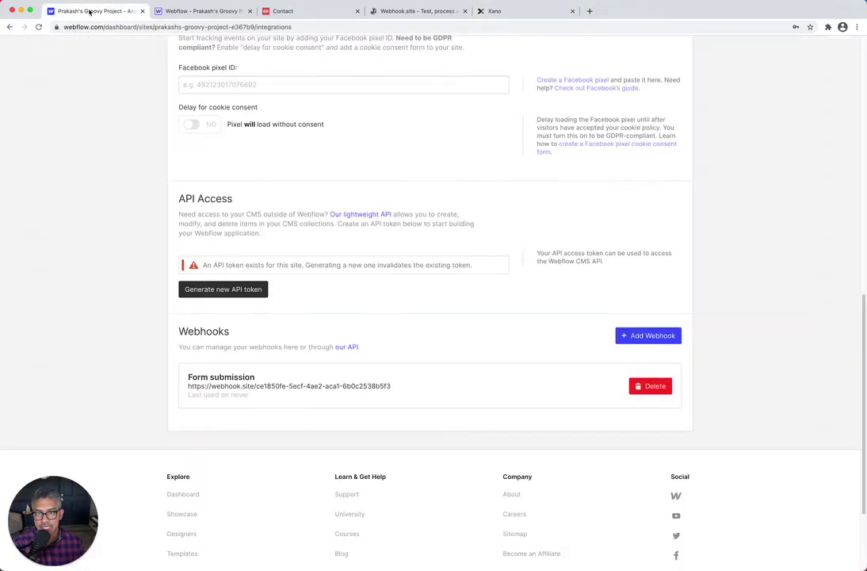
left_click(168, 11)
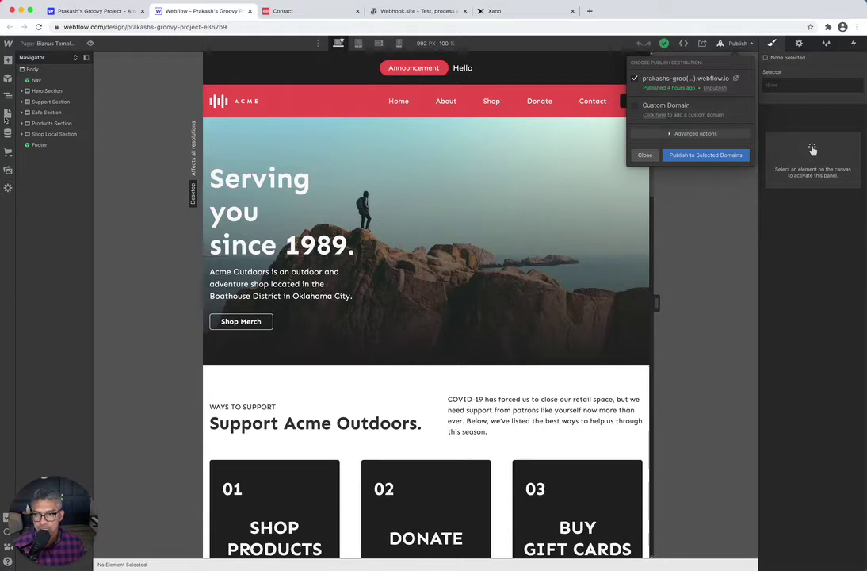
left_click(8, 115)
left_click(7, 115)
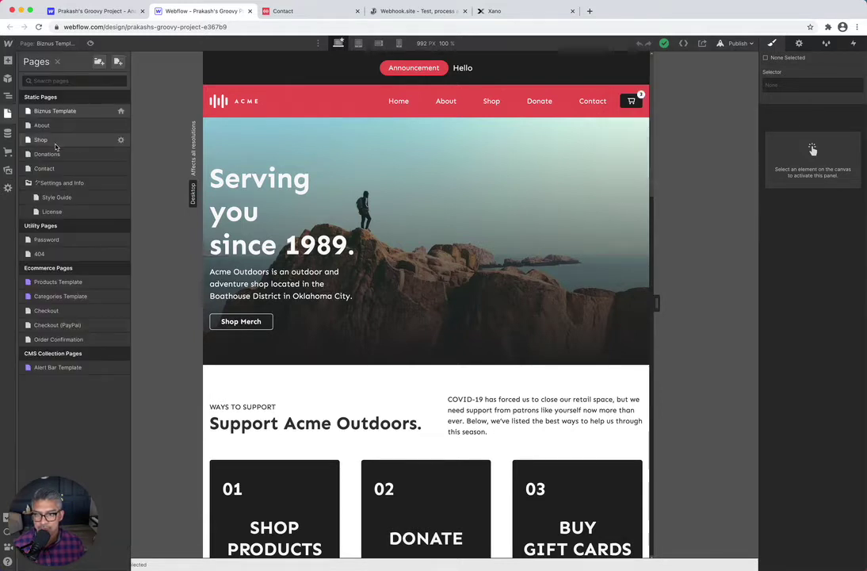
left_click(45, 168)
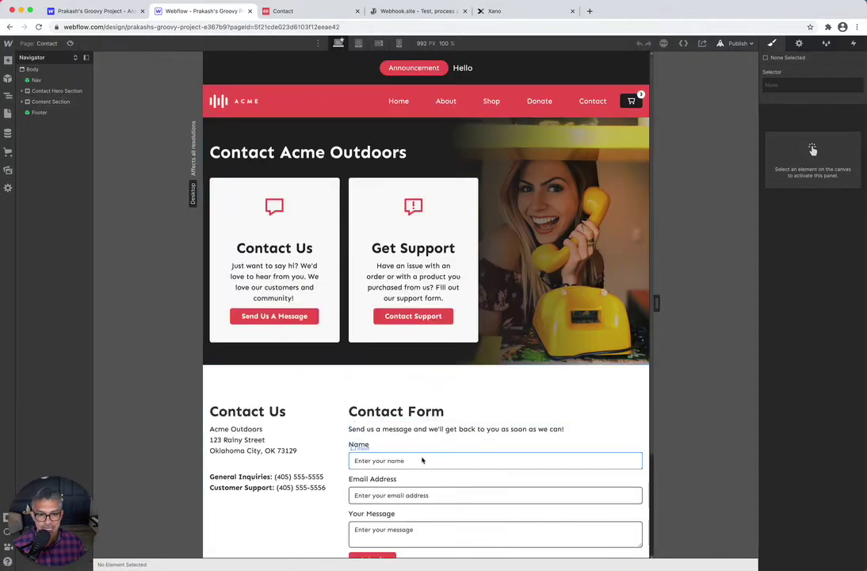
left_click(436, 462)
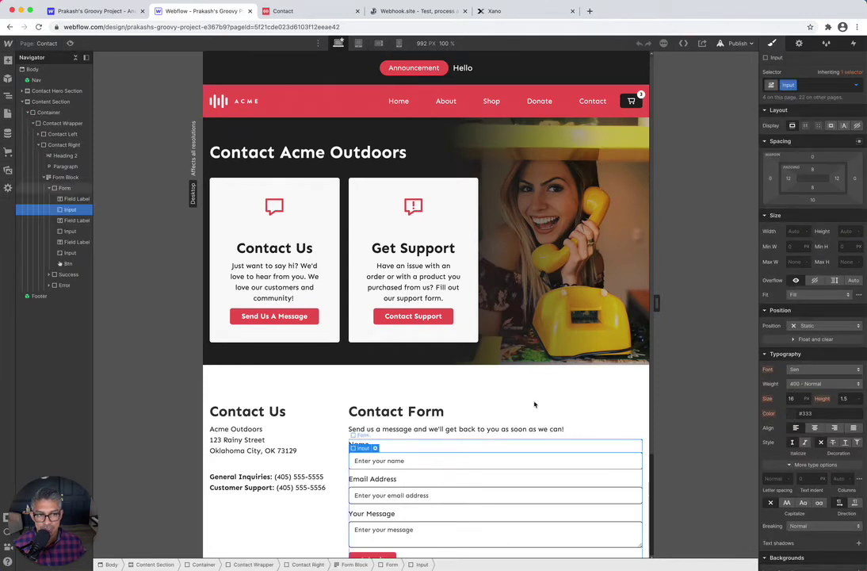
left_click(800, 43)
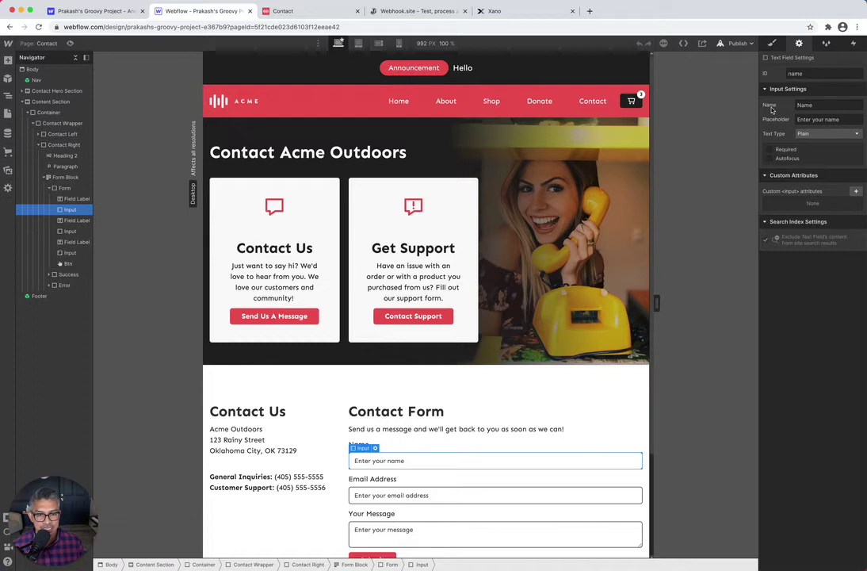
double_click(803, 105)
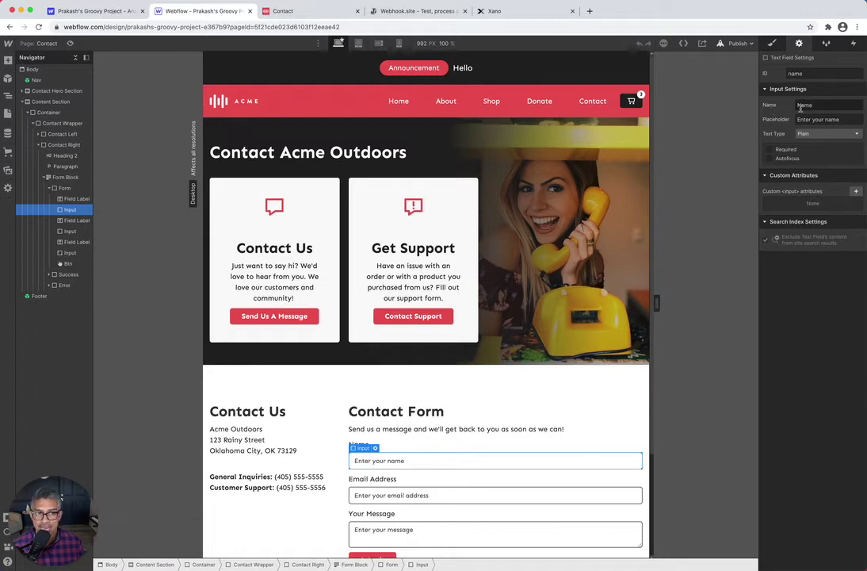
left_click(511, 13)
Add a text field named Name to the webflow_form_submissions table
left_click(270, 104)
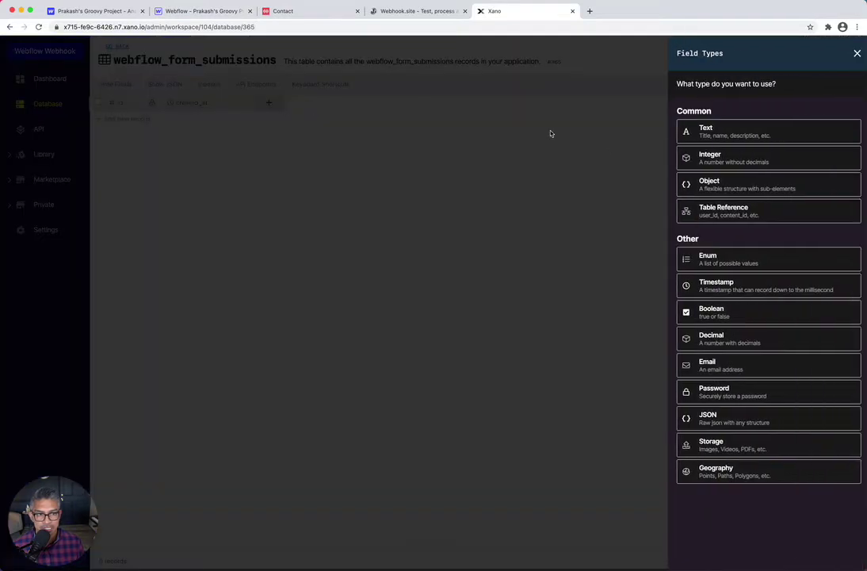
left_click(701, 132)
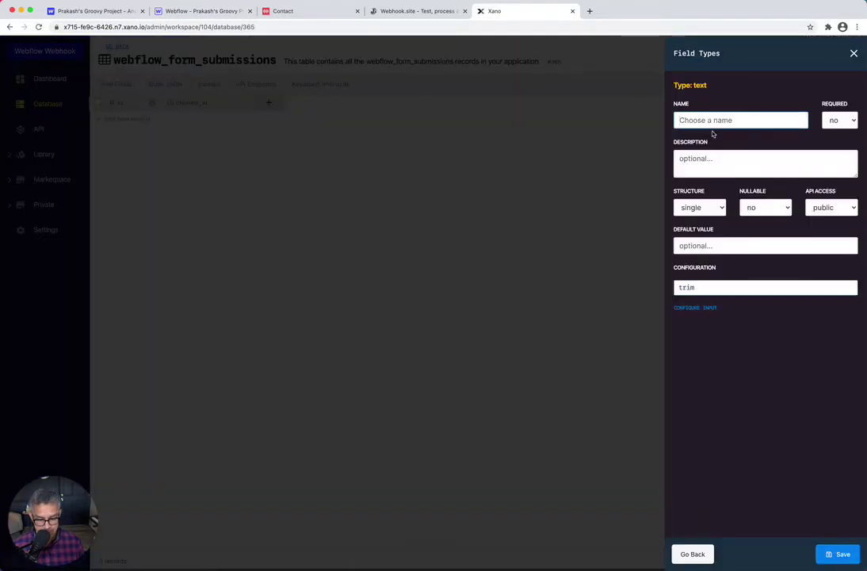
type("Name")
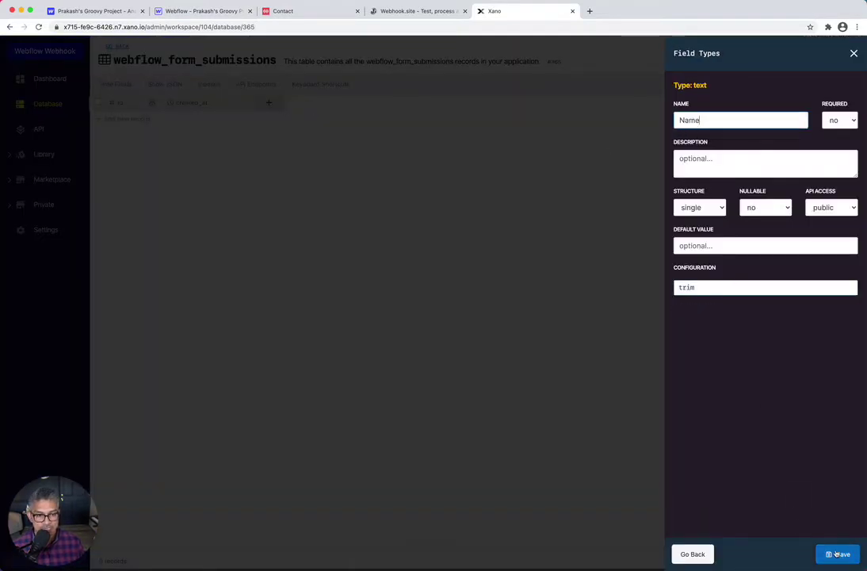
left_click(838, 555)
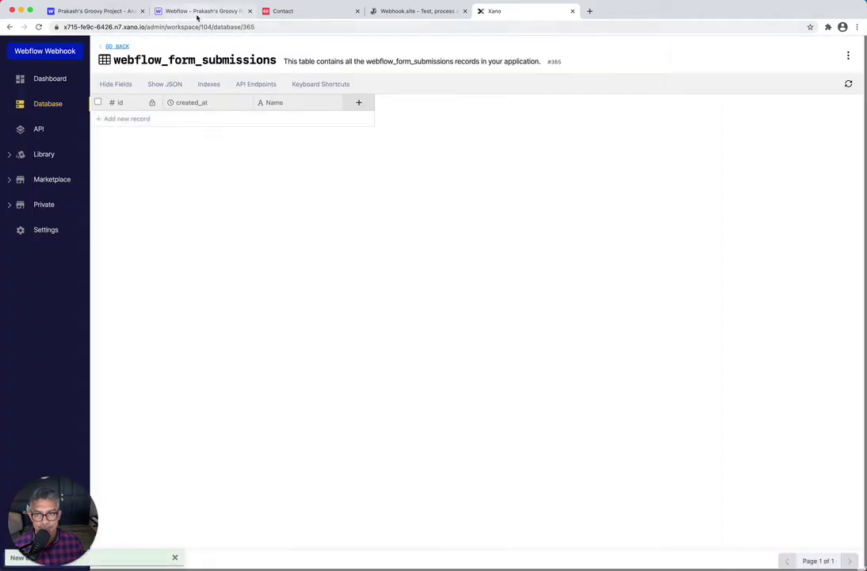
Check the form's email input name, then add an Email-type field named Email
left_click(196, 13)
left_click(469, 498)
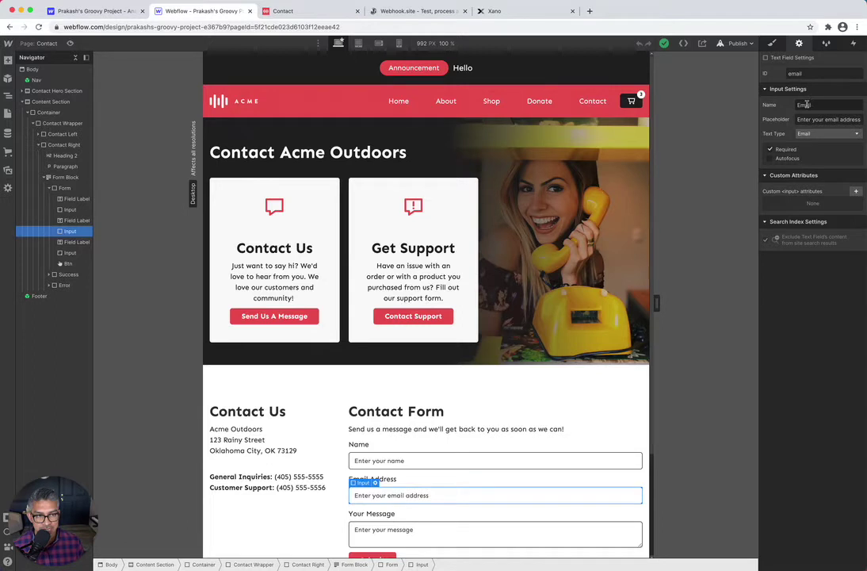
left_click(518, 12)
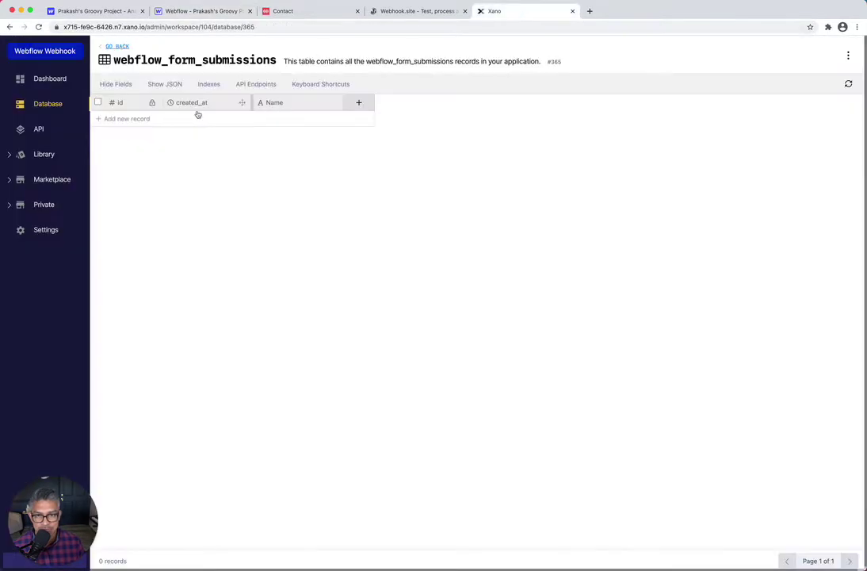
left_click(358, 102)
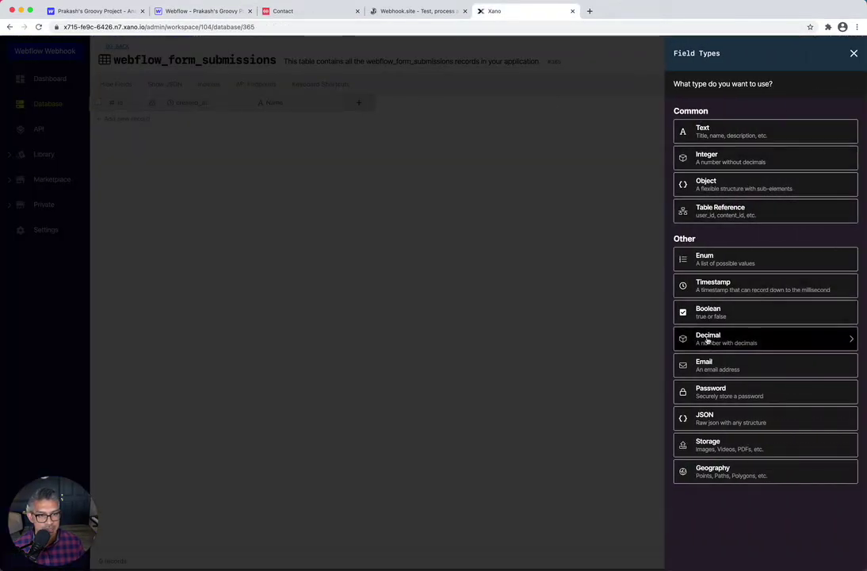
left_click(708, 365)
type("Email")
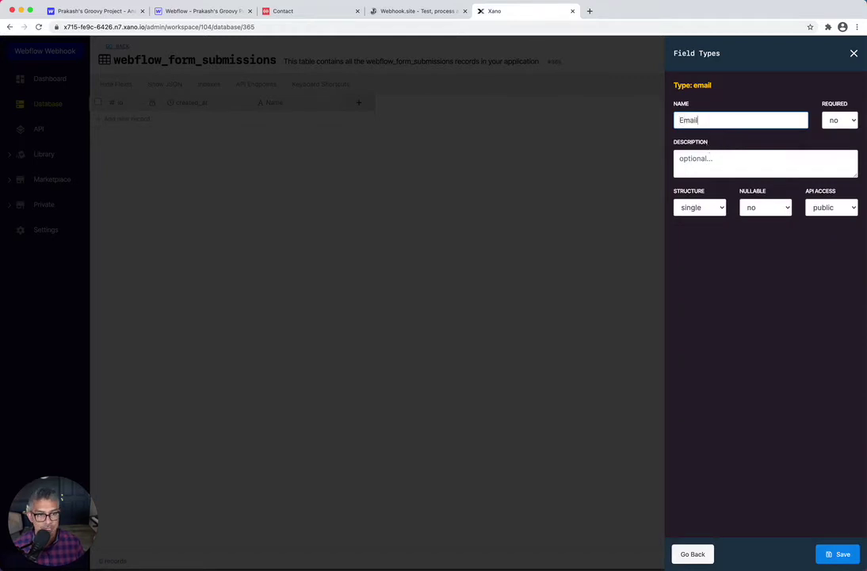
left_click(838, 554)
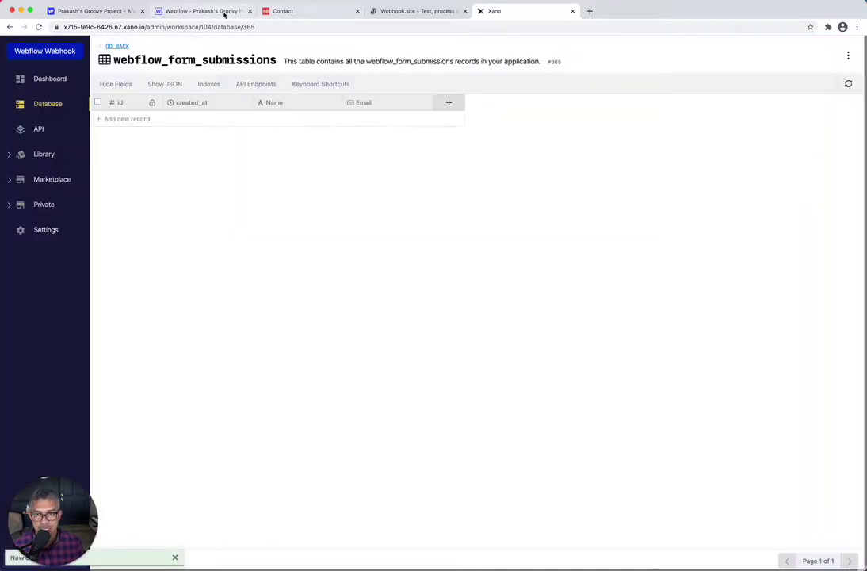
Check the form's message box name, then add a text field named Message
left_click(225, 13)
left_click(482, 544)
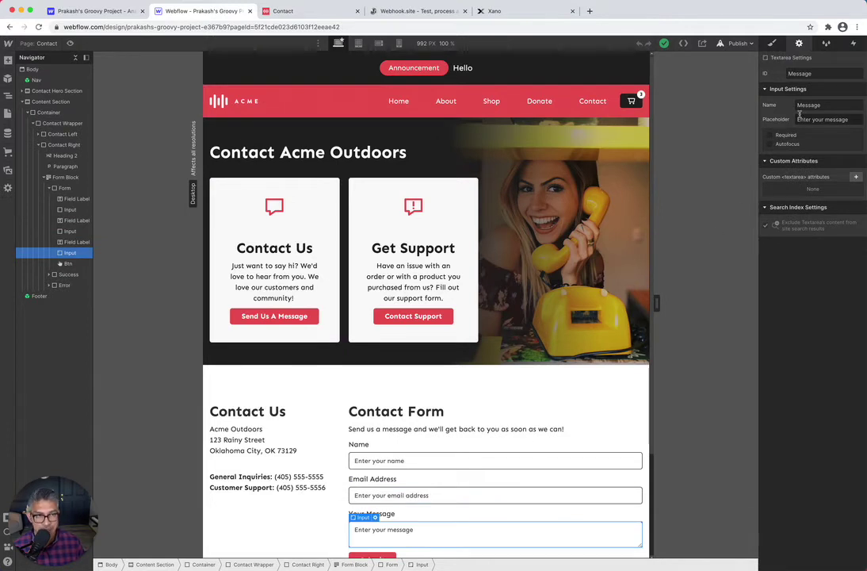
left_click(532, 12)
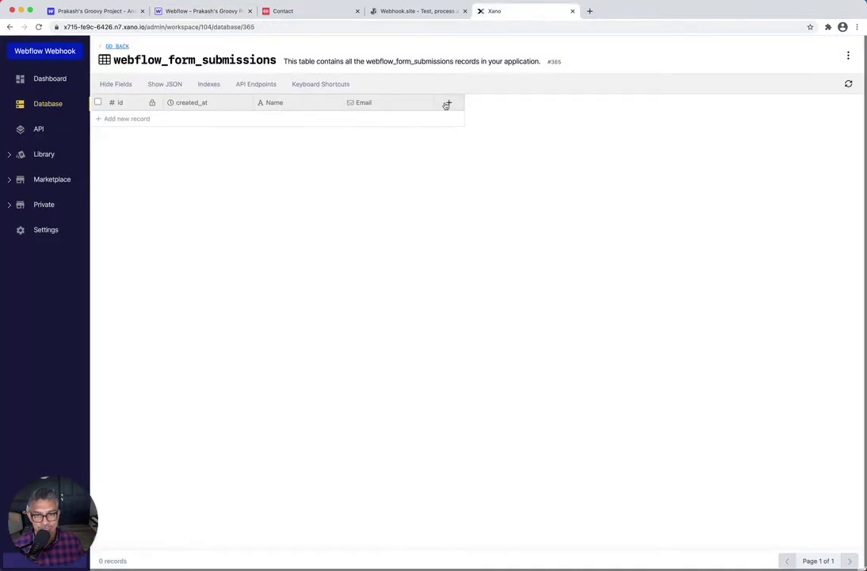
left_click(448, 103)
left_click(710, 127)
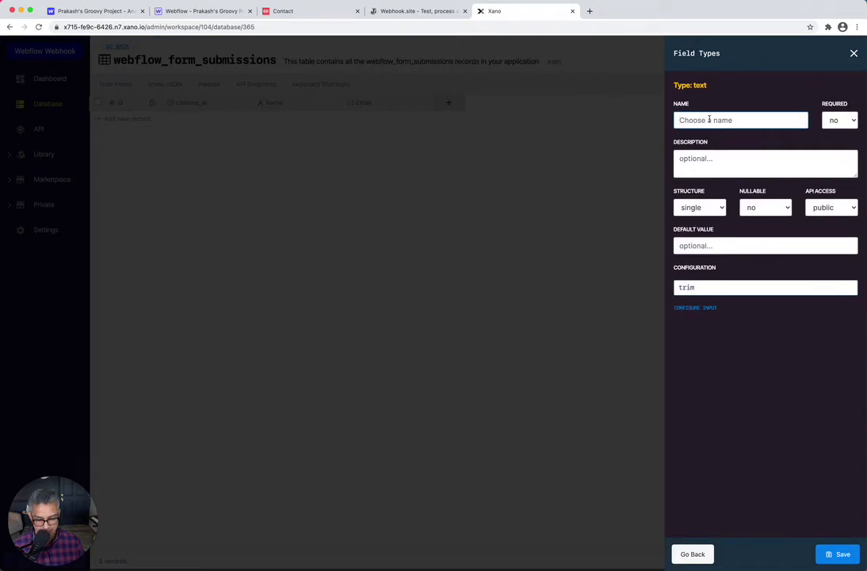
type("Message")
left_click(838, 554)
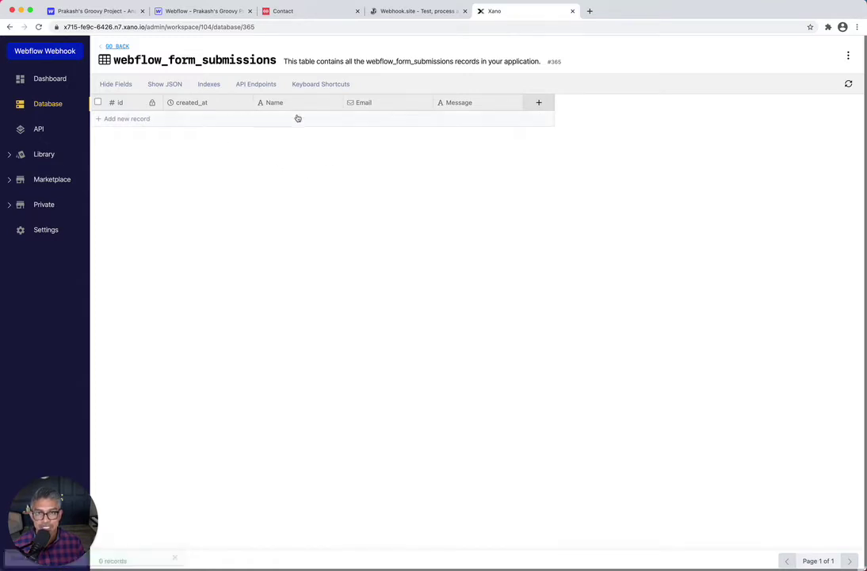
From Xano's API groups, open public CRUD API and edit the POST /webflow_form_submissions endpoint
left_click(424, 13)
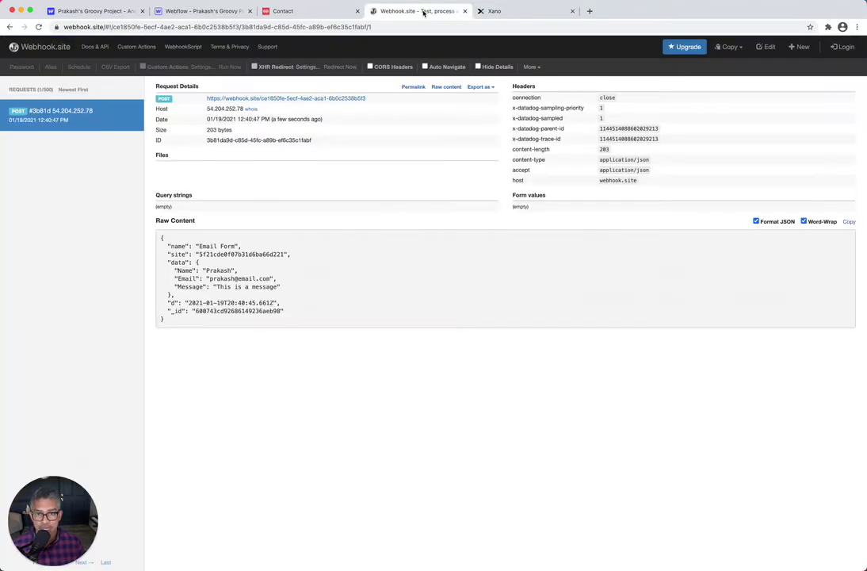
left_click(537, 12)
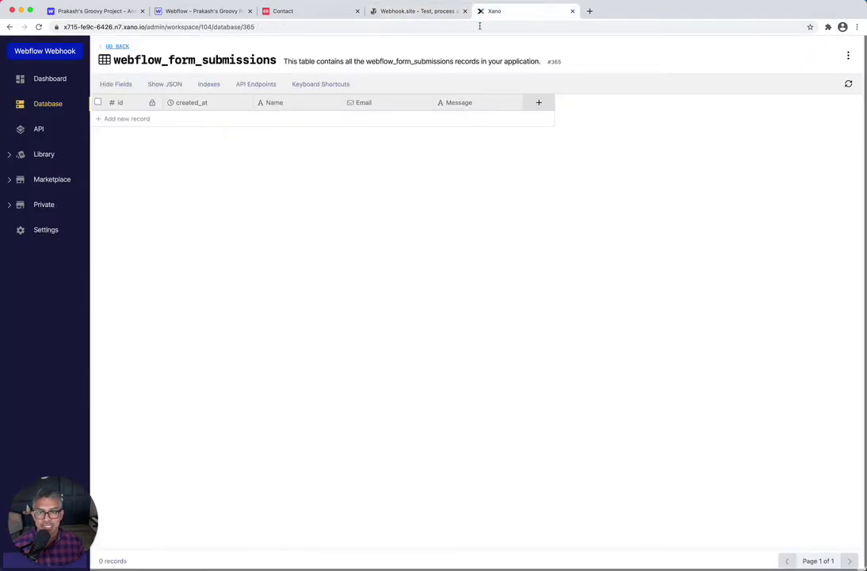
left_click(38, 130)
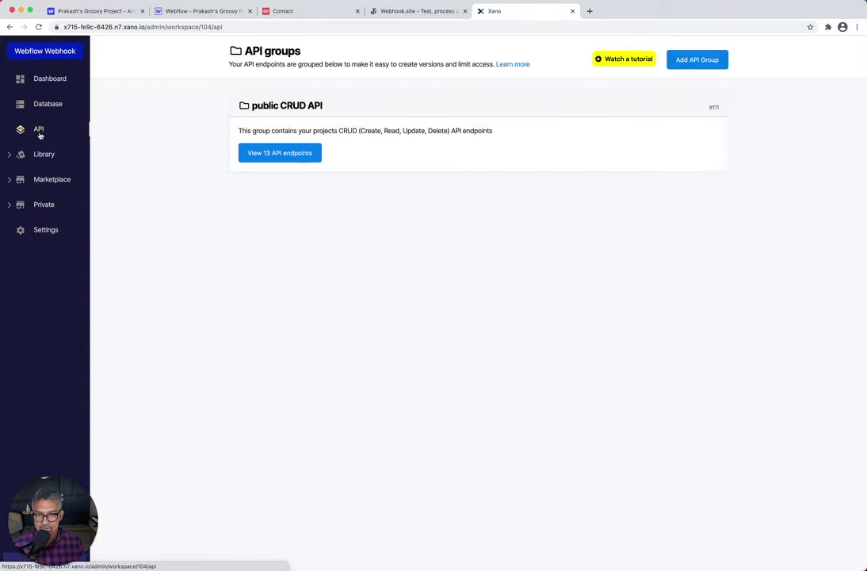
left_click(285, 105)
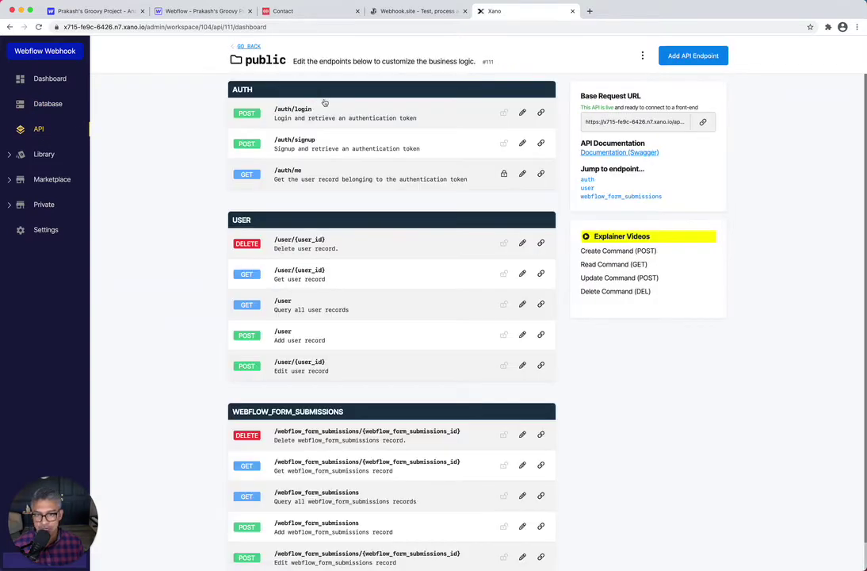
scroll(473, 319, "down", 1)
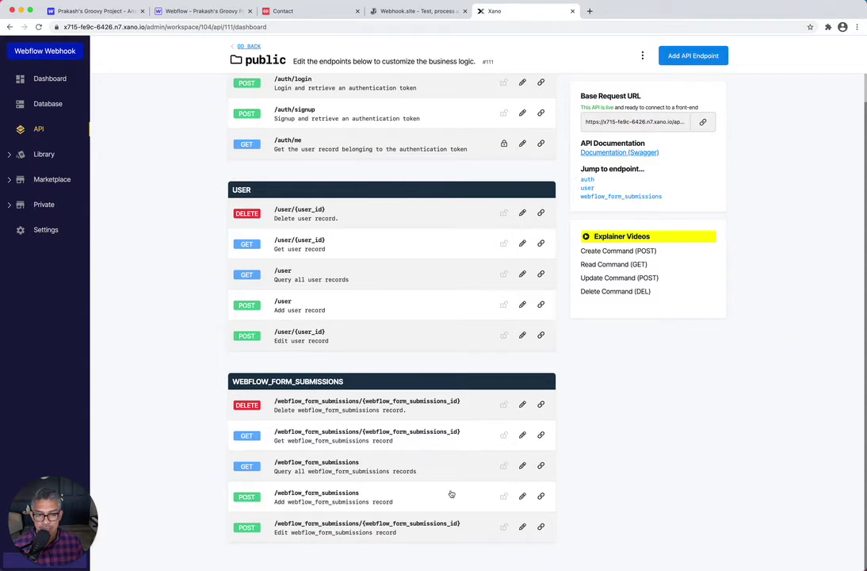
left_click(521, 498)
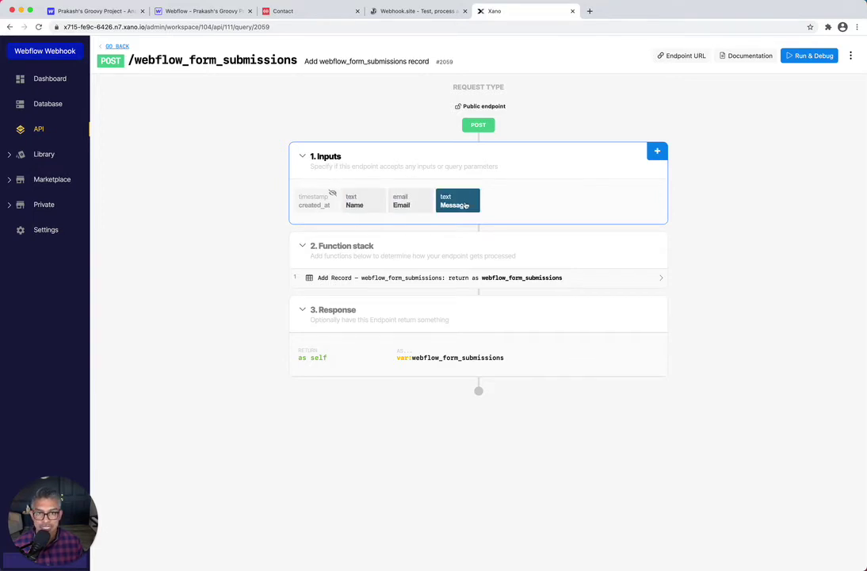
left_click(414, 12)
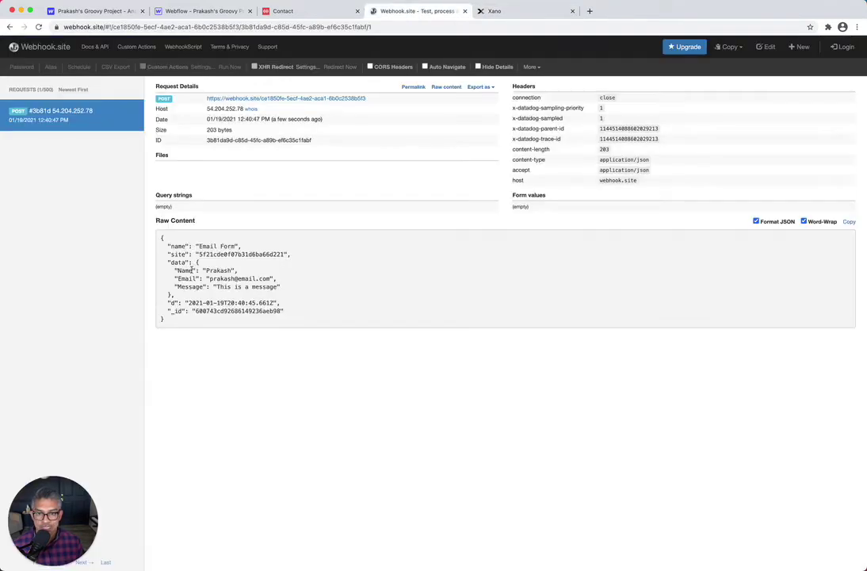
left_click_drag(173, 321, 156, 241)
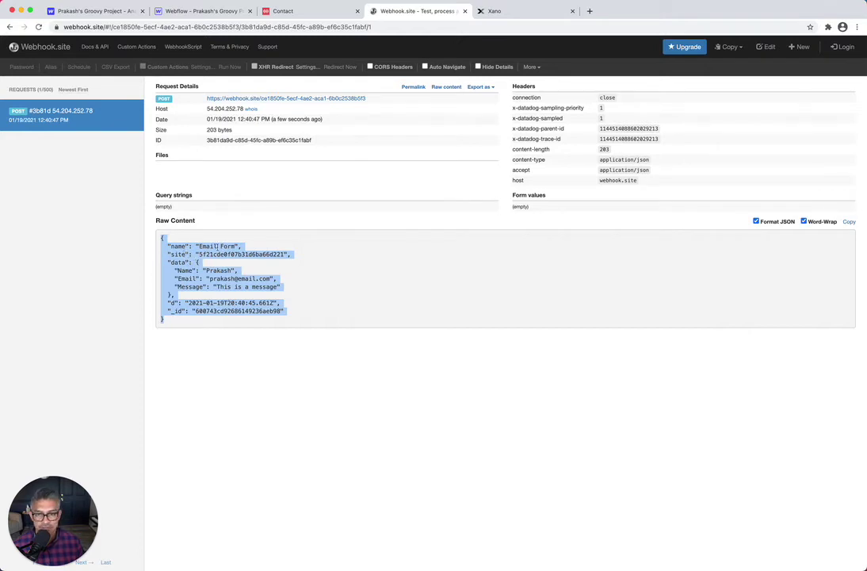
left_click(519, 12)
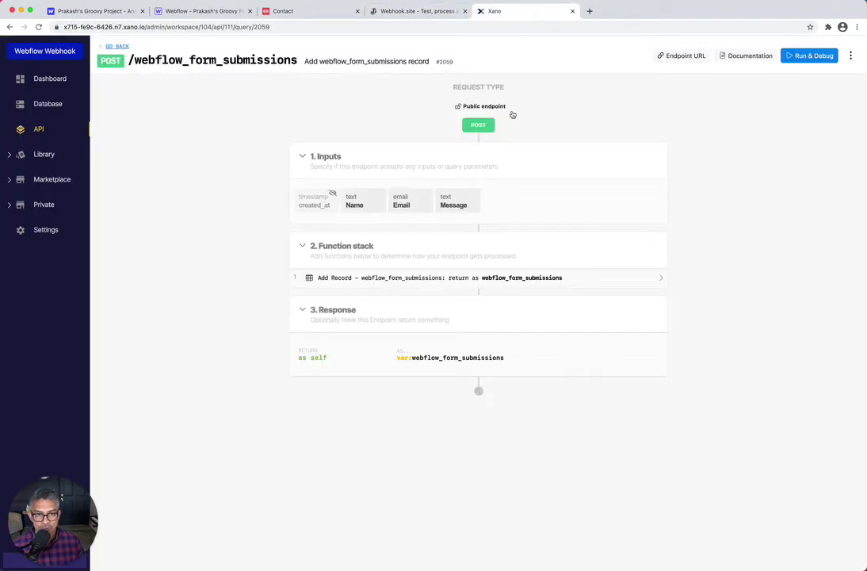
Remove the database link from the endpoint's Message input
left_click(464, 204)
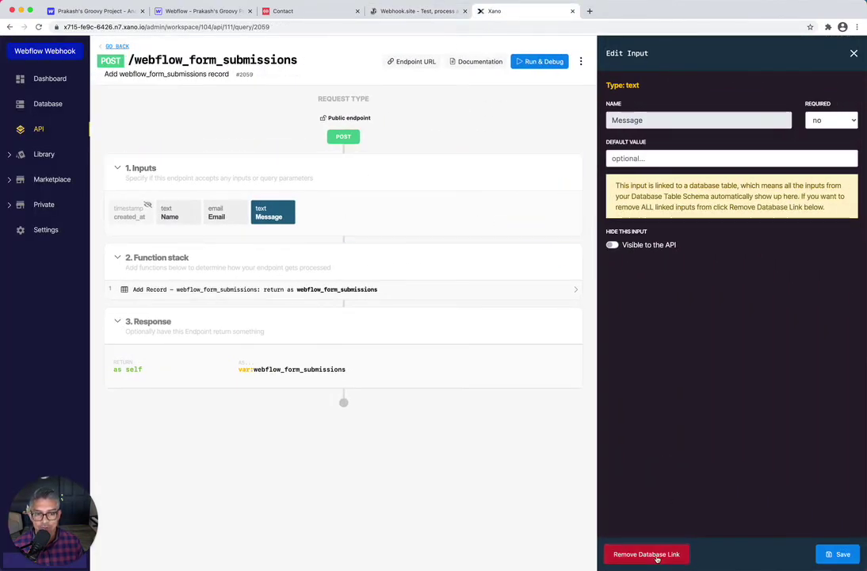
left_click(657, 556)
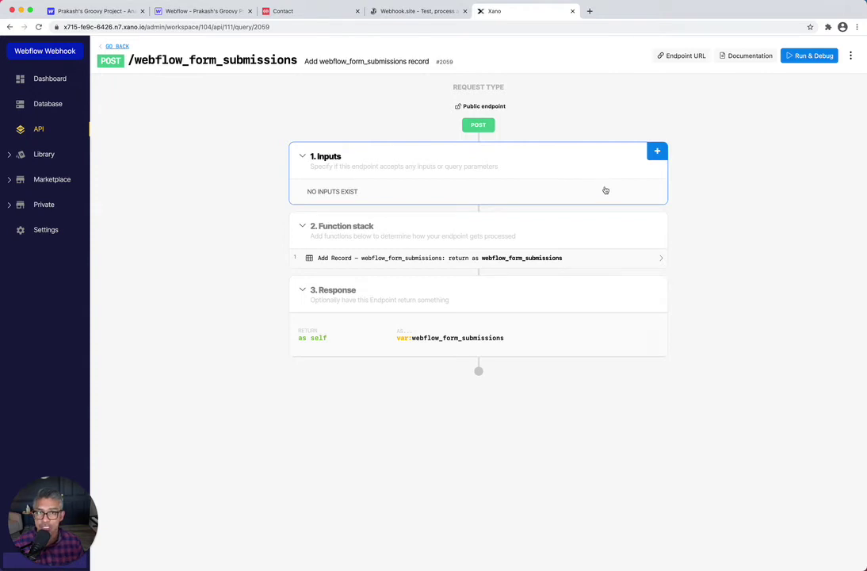
Start a JSON input named data, then check the captured webhook payload on Webhook.site
left_click(656, 152)
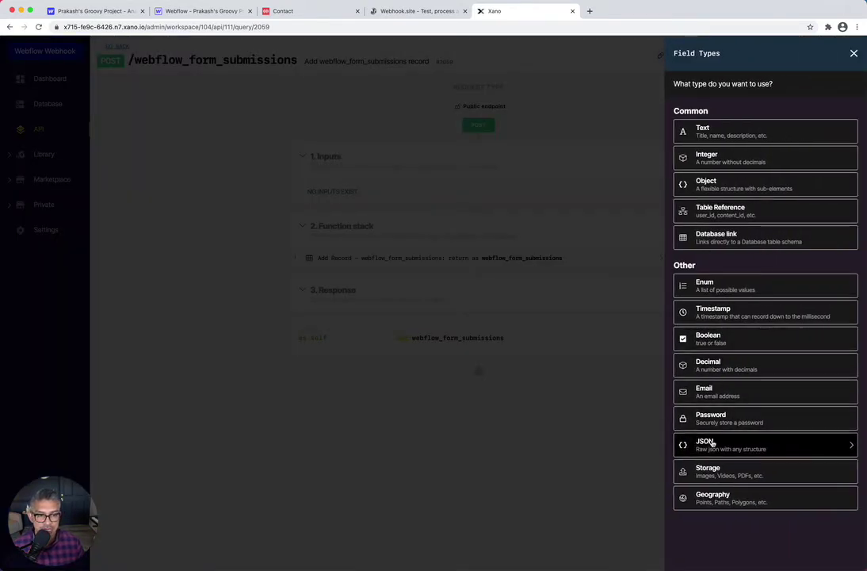
left_click(714, 444)
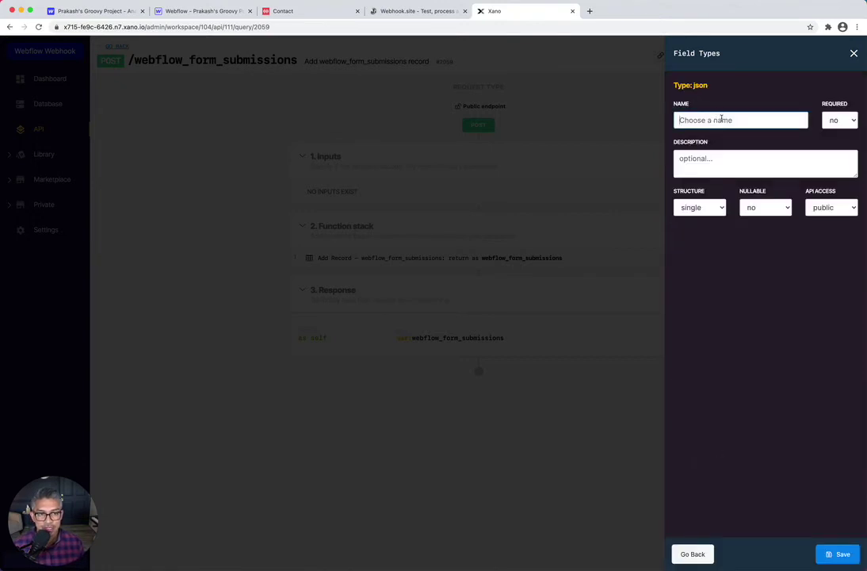
type("data")
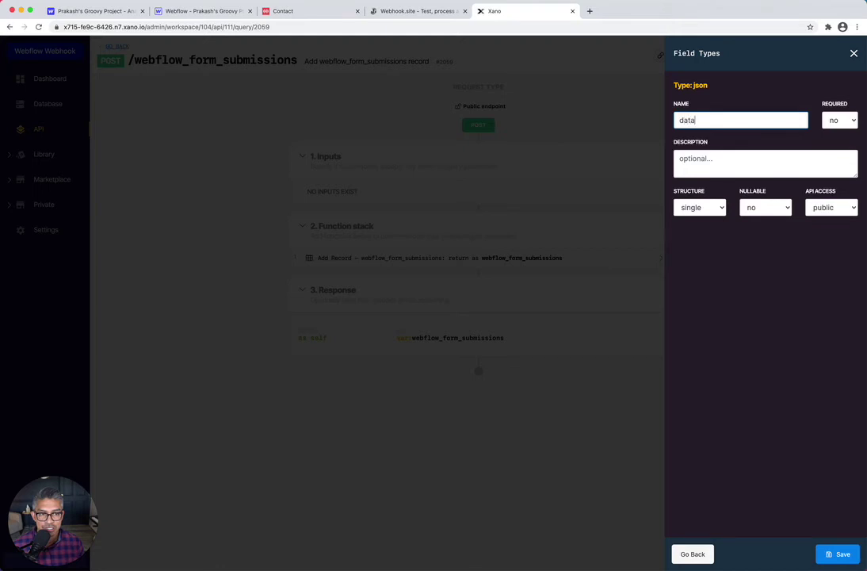
left_click(402, 13)
left_click(521, 301)
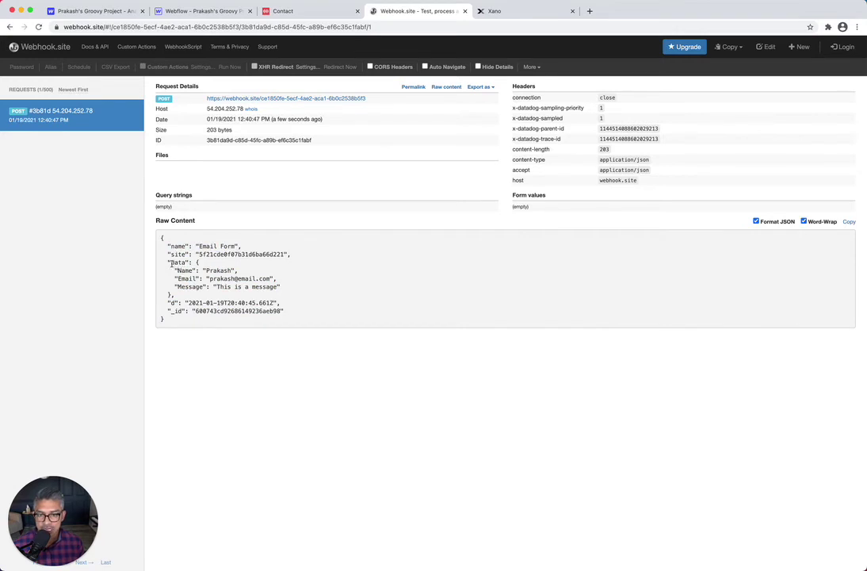
Verify in Raw Content that Name, Email and Message sit under the data key, then return to Xano
left_click_drag(171, 264, 193, 296)
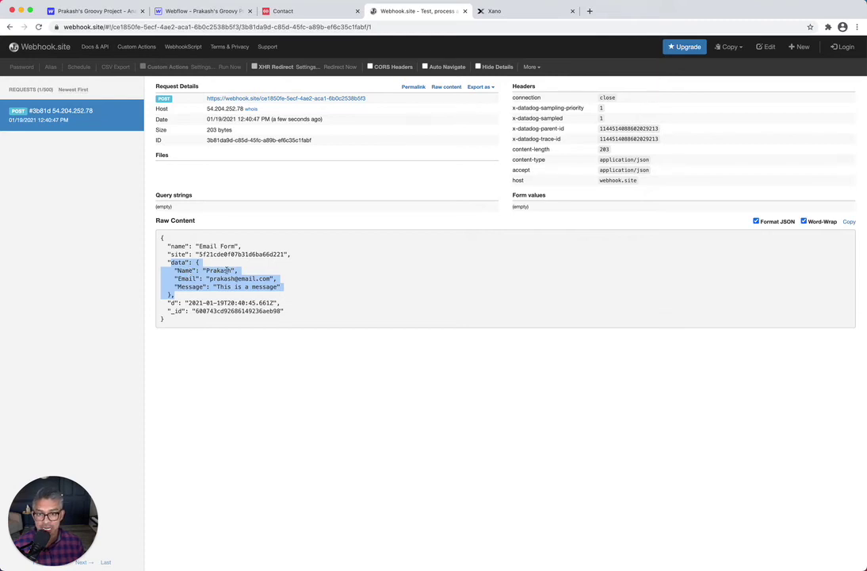
left_click(175, 262)
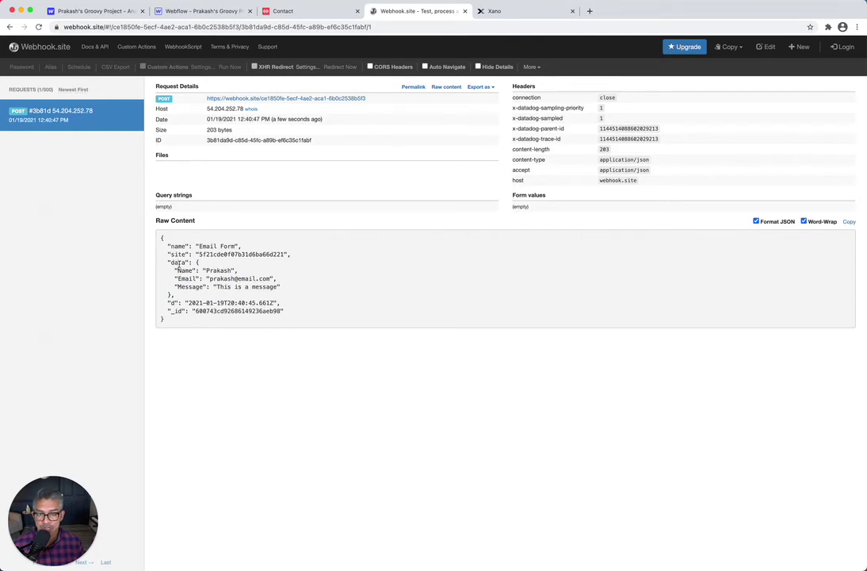
left_click_drag(171, 264, 180, 262)
left_click(521, 13)
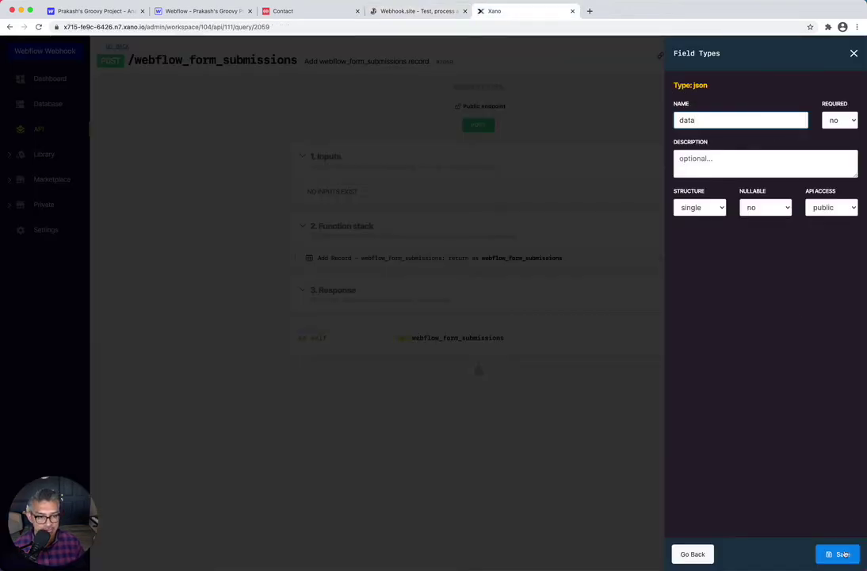
Save the data JSON input and map Add Record's Name field to data.Name
left_click(838, 554)
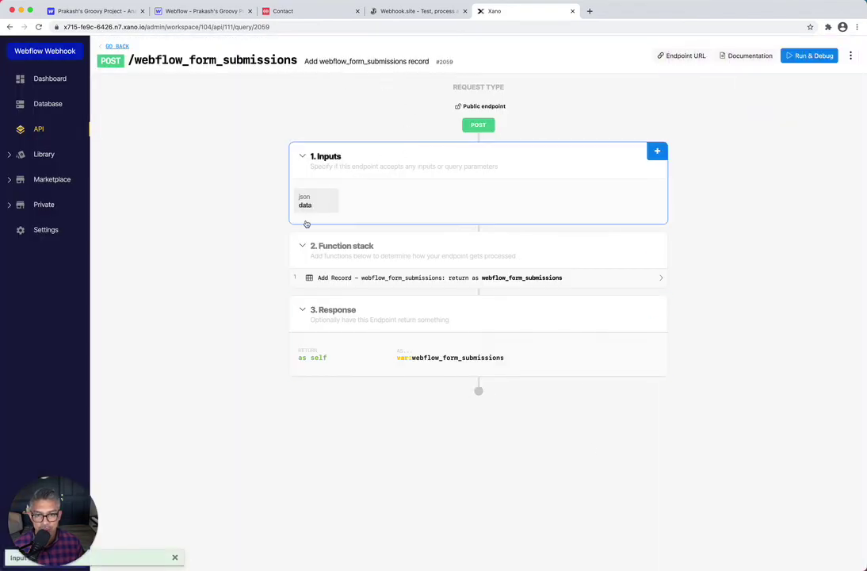
left_click(347, 277)
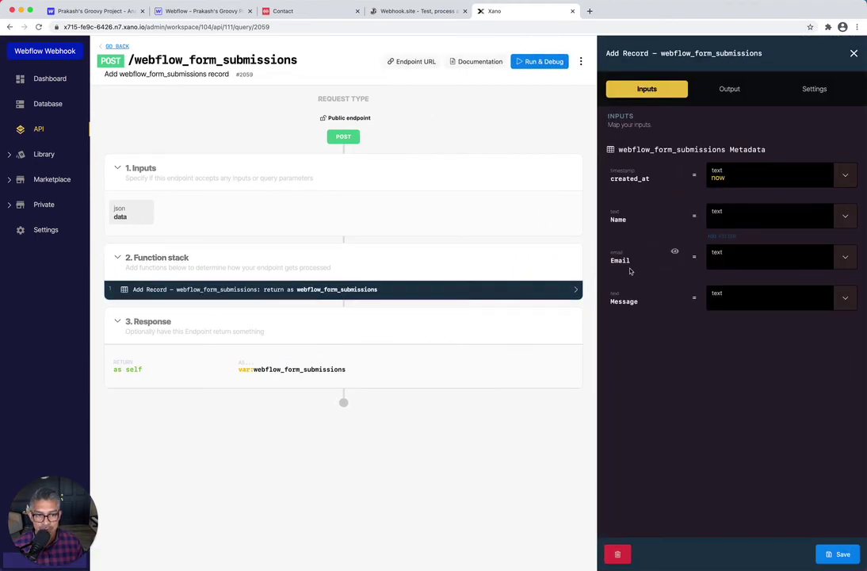
left_click(847, 217)
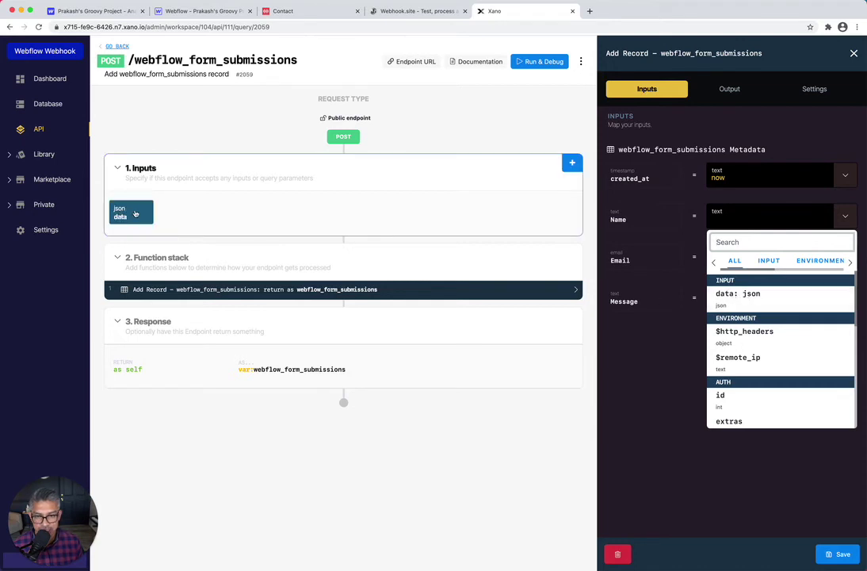
left_click(724, 295)
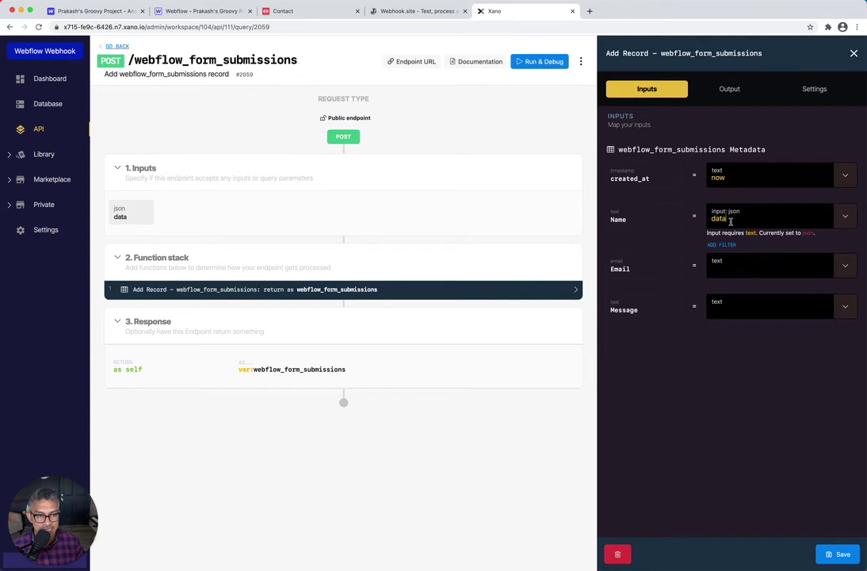
type(".")
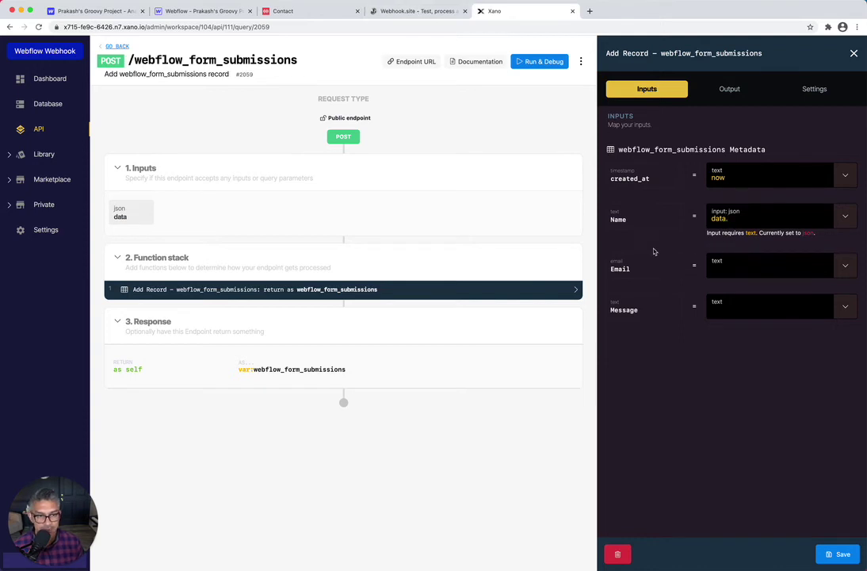
type("Name")
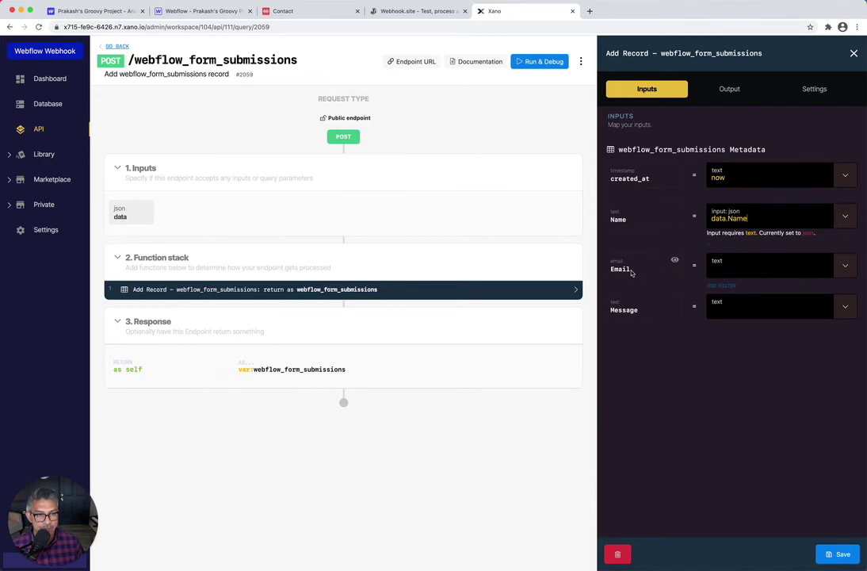
Map the Email and Message fields to data.Email and data.Message
left_click(846, 266)
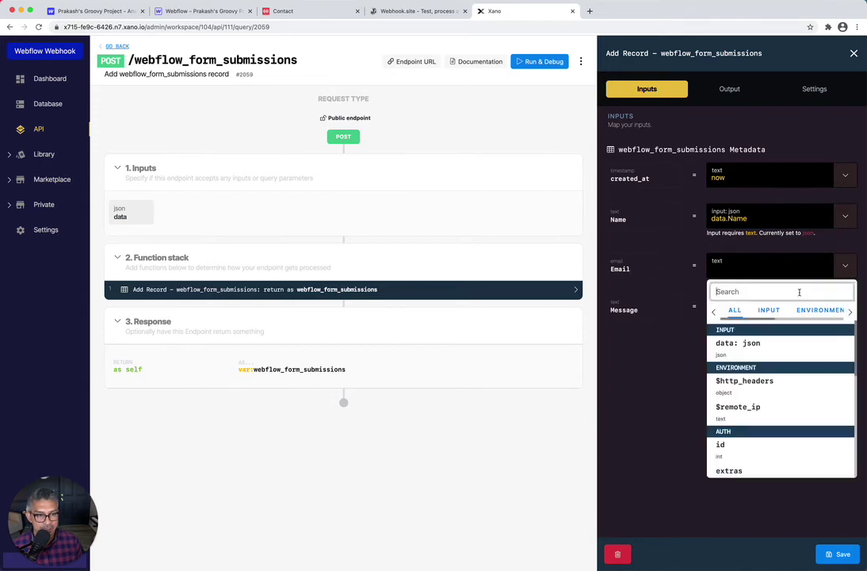
left_click(754, 349)
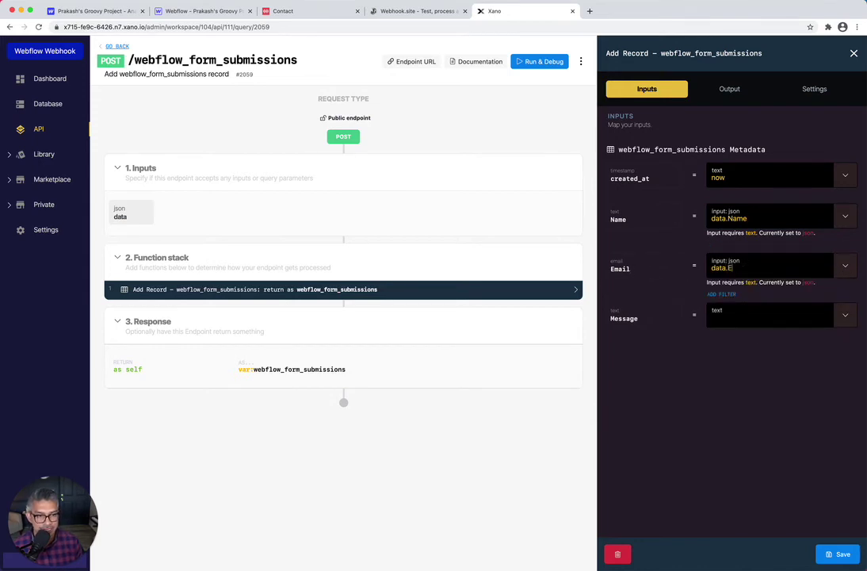
left_click(842, 316)
left_click(747, 390)
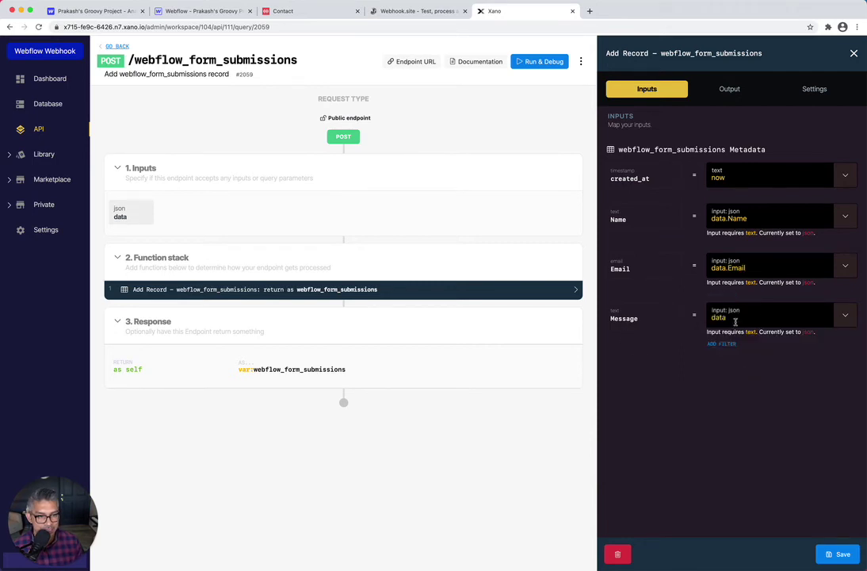
type(".Message")
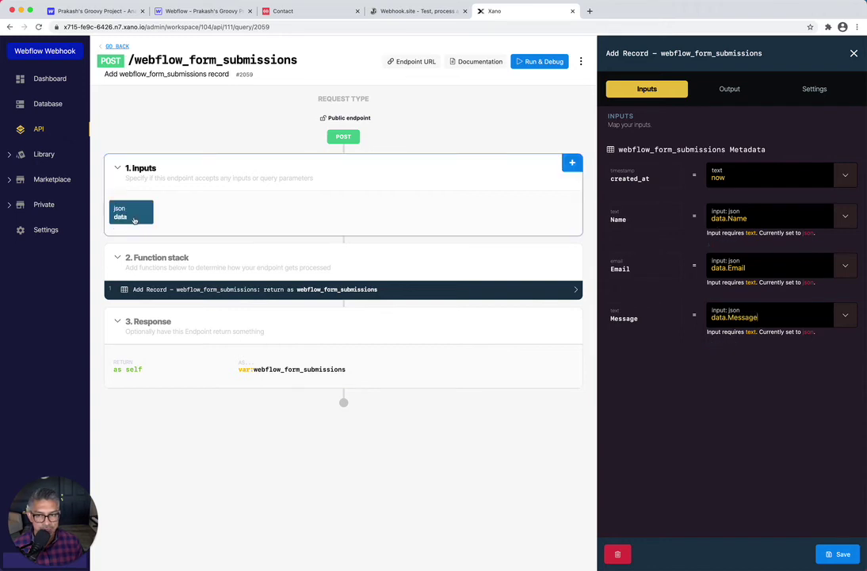
left_click(390, 11)
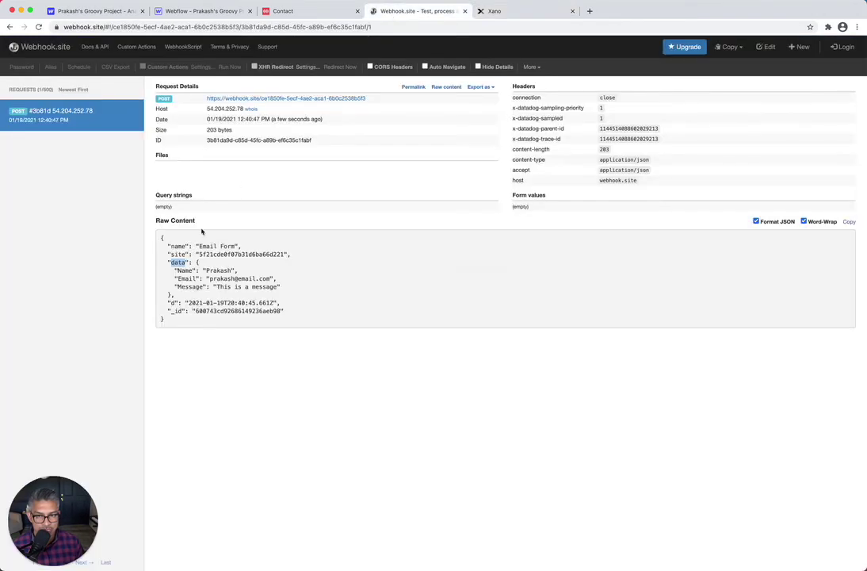
Recheck the Name, Email and Message keys in the captured payload, then go back to Xano's Add Record mapping
double_click(185, 272)
double_click(185, 278)
double_click(186, 287)
left_click(495, 11)
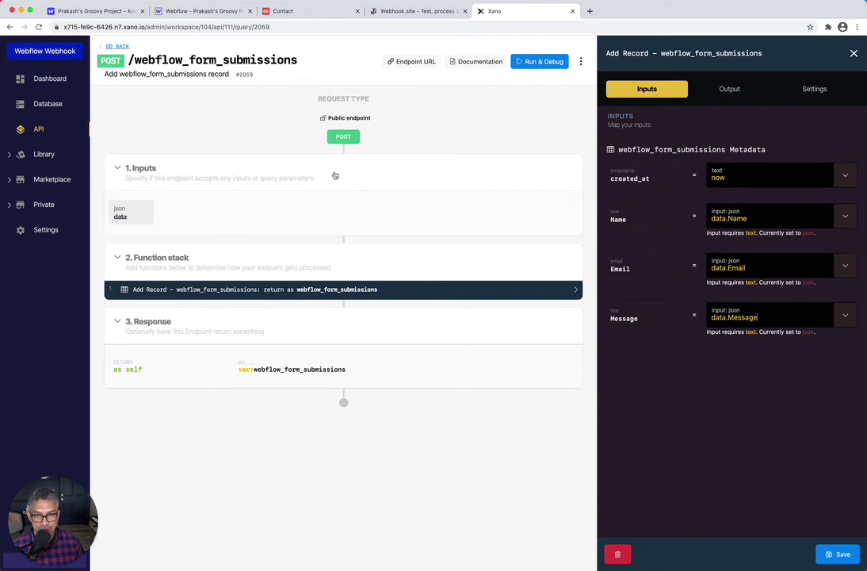
Save the Add Record mapping, copy the endpoint URL, and open the empty webflow_form_submissions table
left_click(837, 554)
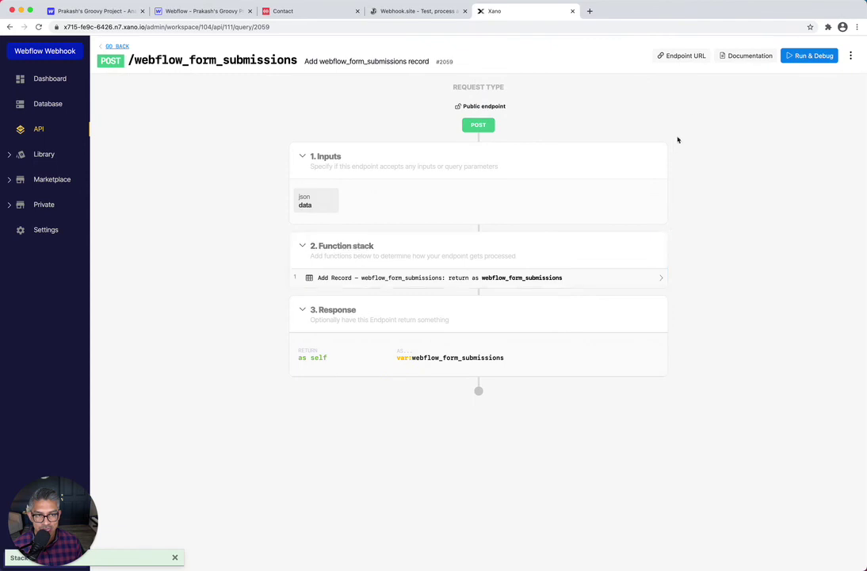
left_click(689, 59)
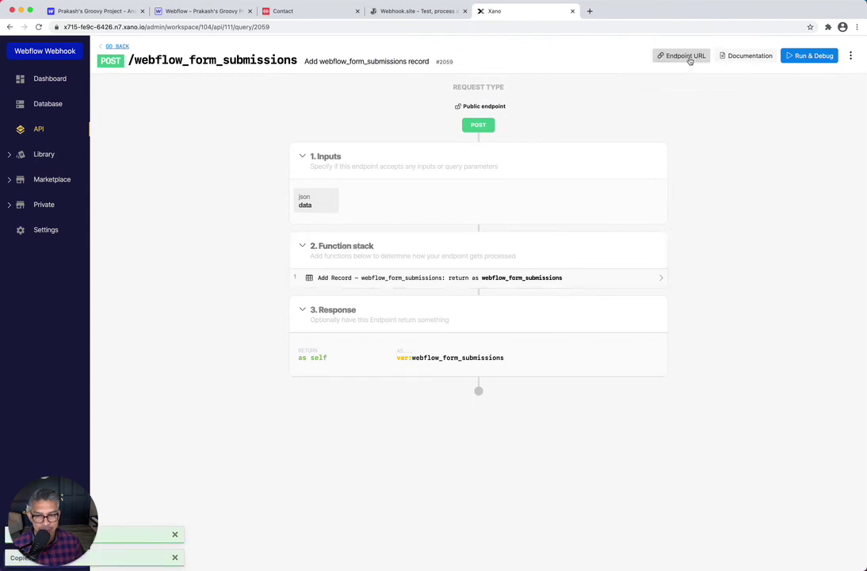
left_click(44, 111)
left_click(386, 113)
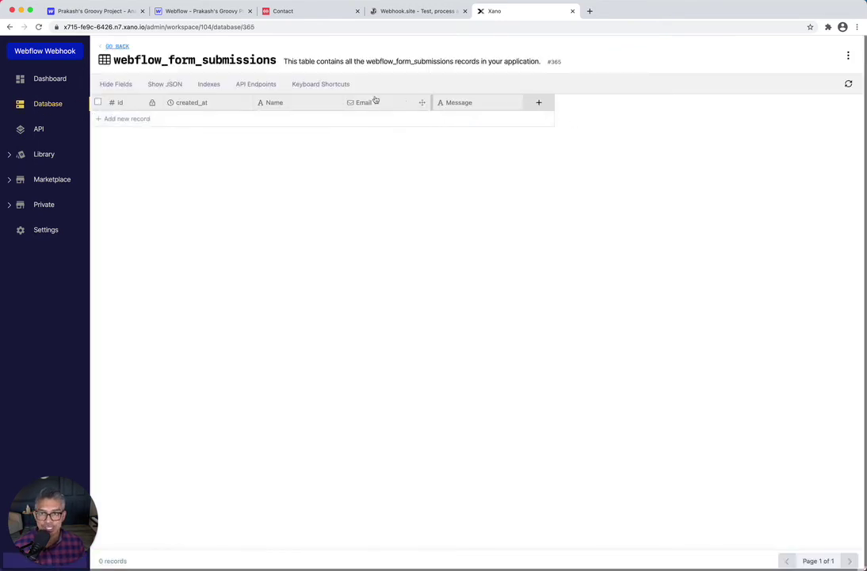
Delete the old Webhook.site webhook in Webflow, confirming with DELETE
left_click(117, 17)
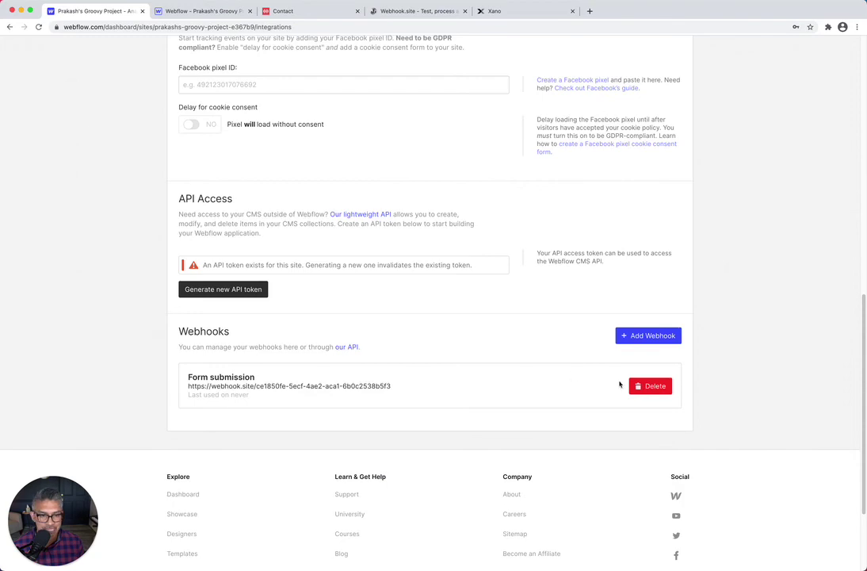
left_click(650, 387)
left_click(420, 163)
type("D")
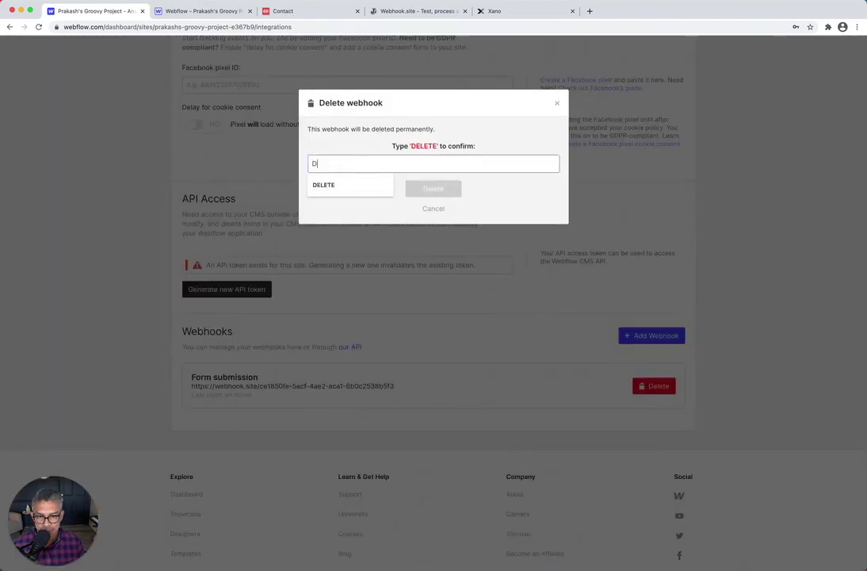
type("ELETE")
left_click(441, 190)
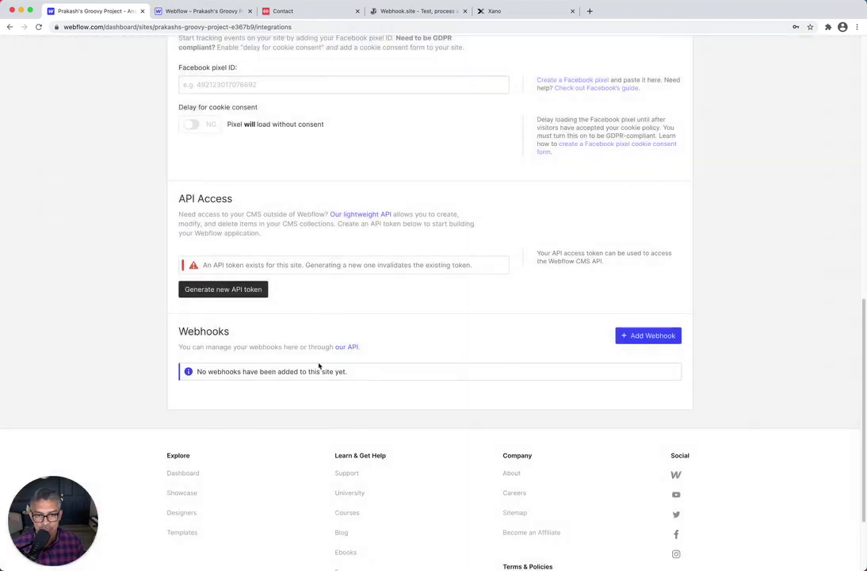
Add a new Form submission webhook with the copied Xano endpoint URL pasted in
left_click(666, 336)
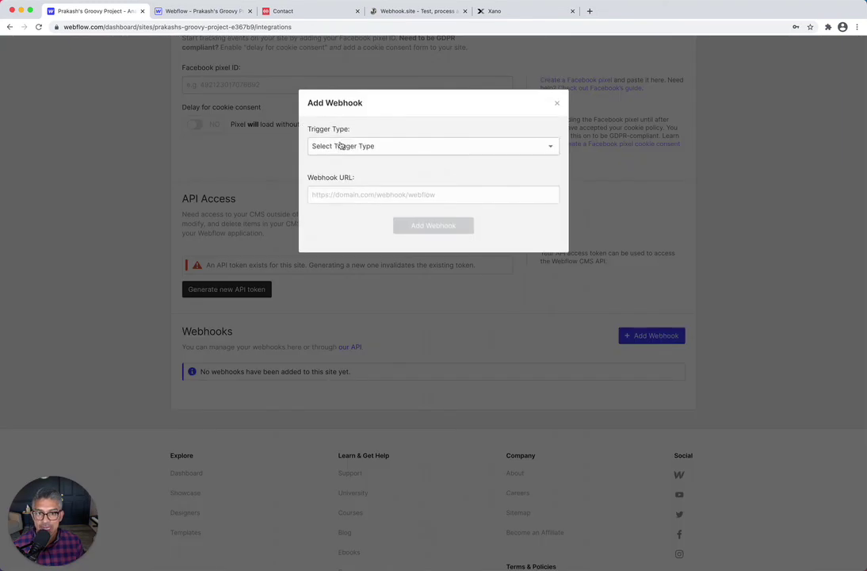
left_click(345, 146)
left_click(348, 160)
left_click(361, 194)
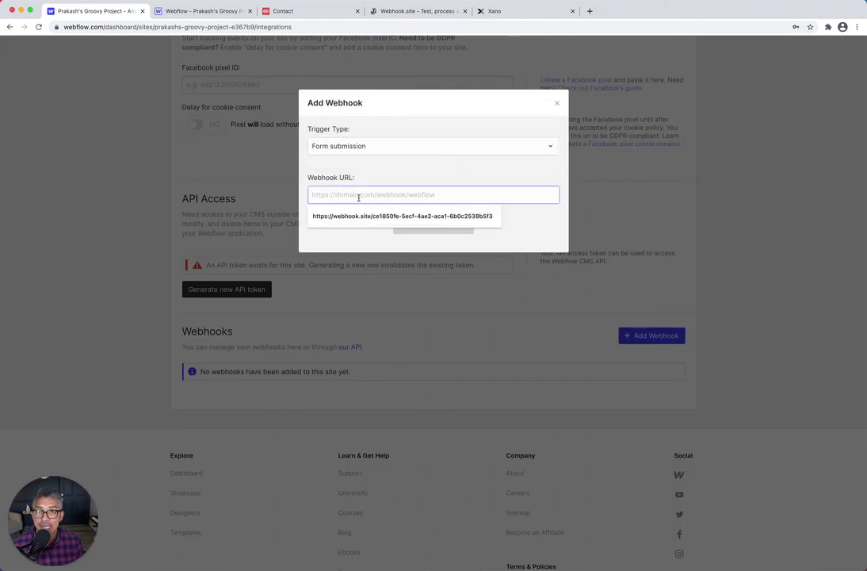
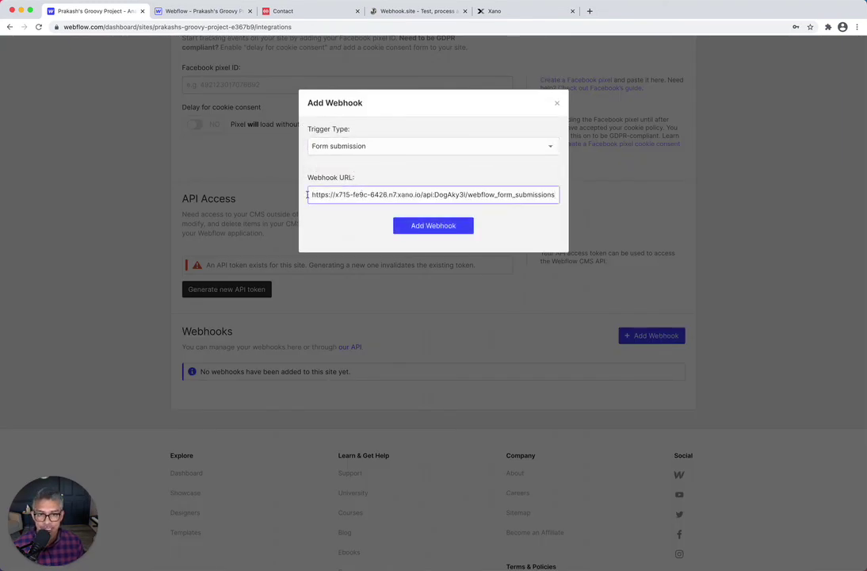
left_click(500, 11)
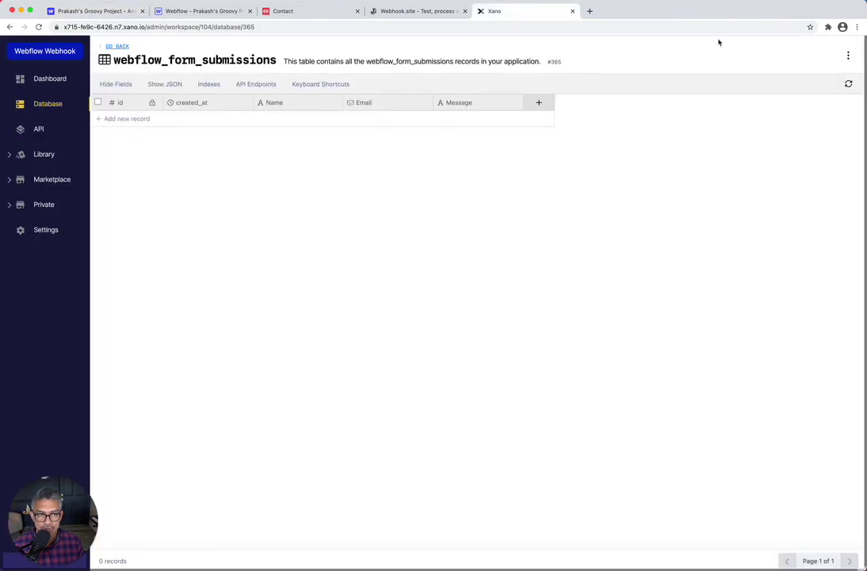
Double-check a webflow_form_submissions endpoint's URL in Xano's public API group
left_click(39, 130)
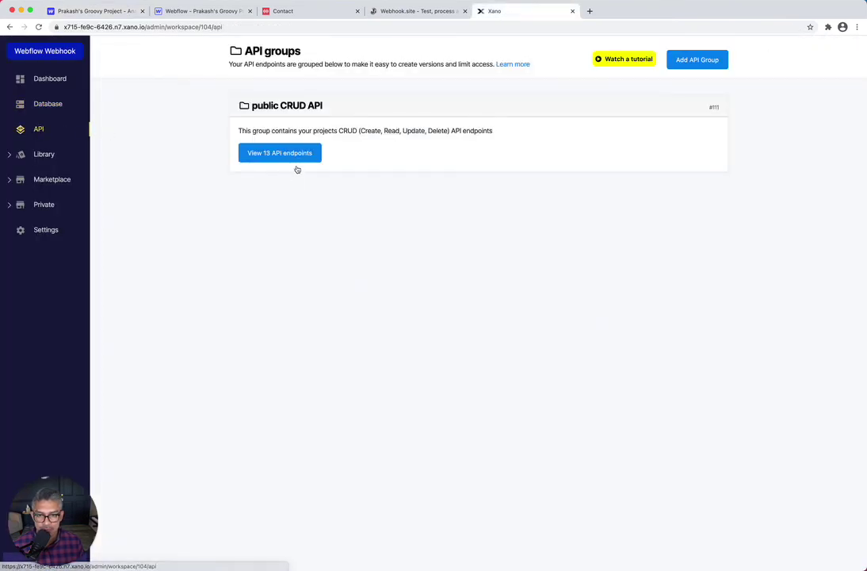
left_click(290, 157)
scroll(362, 284, "down", 1)
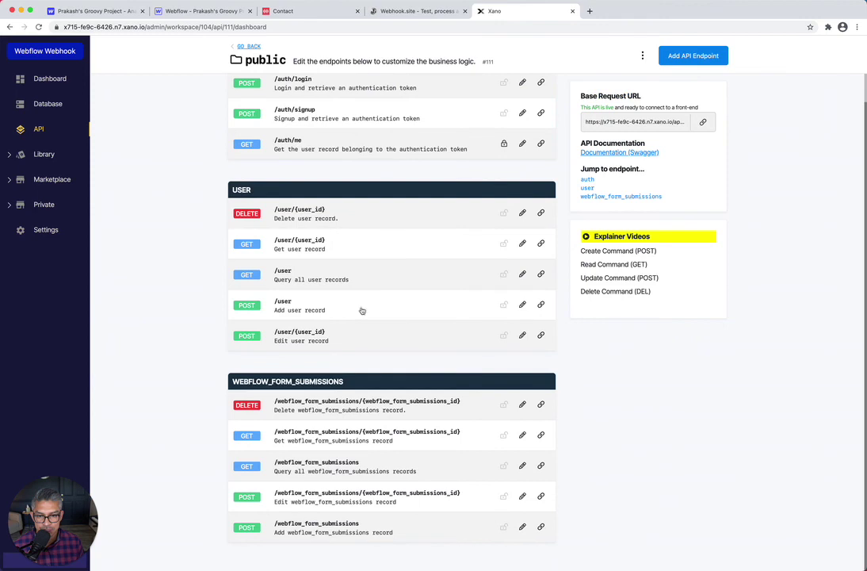
left_click(281, 526)
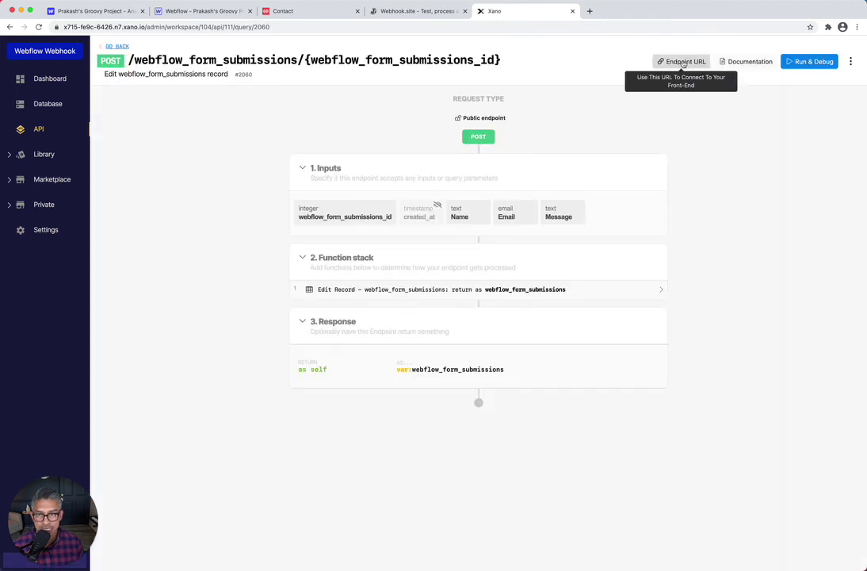
left_click(684, 62)
Save the new Form submission webhook in Webflow and return to the Contact page
left_click(104, 17)
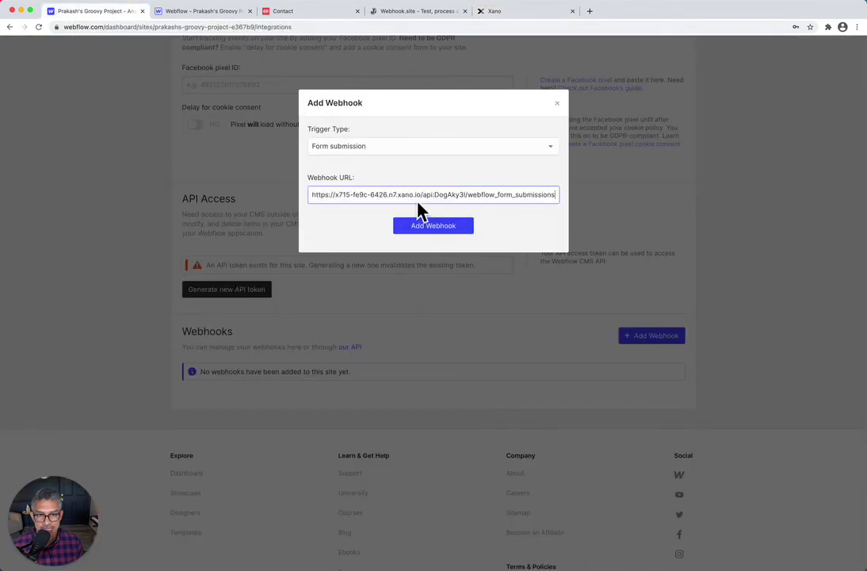
left_click(446, 229)
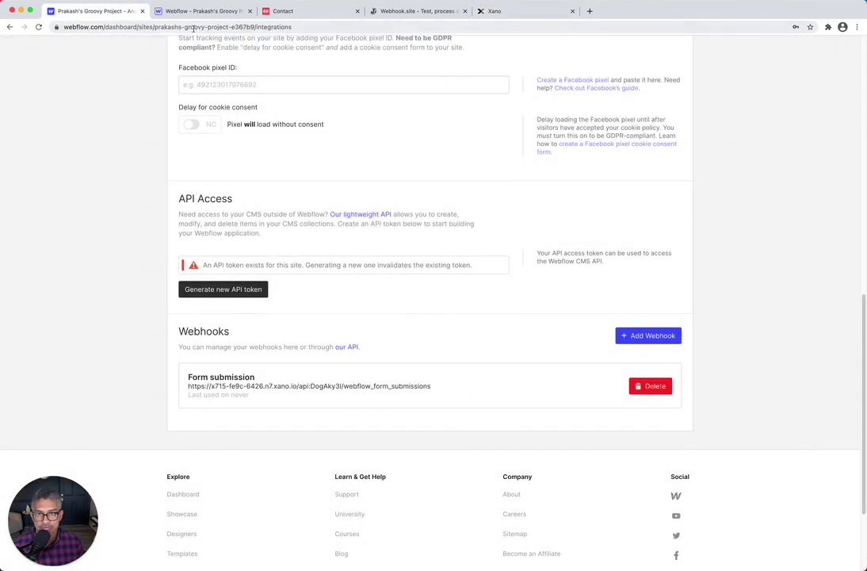
left_click(309, 12)
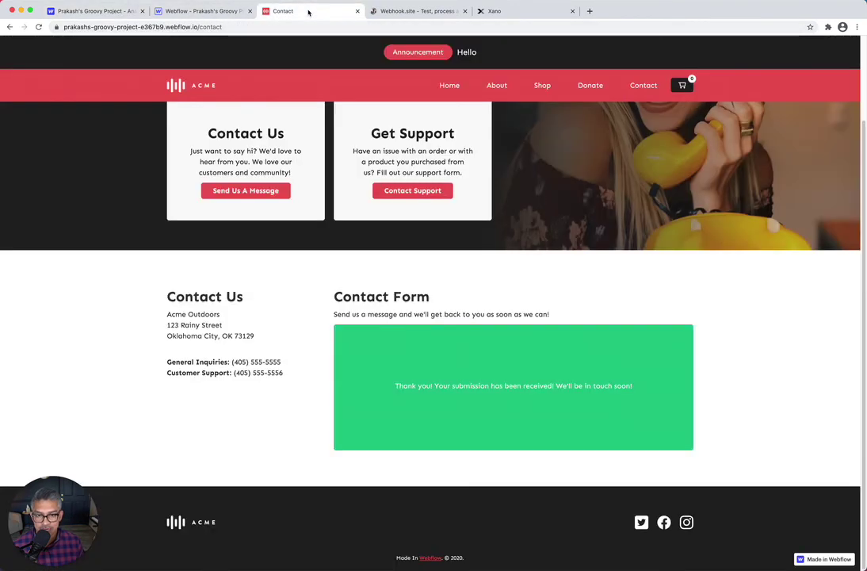
Reload the Contact page and submit a new name, e-mail and the message 'This is working'
key("super+r")
left_click(352, 345)
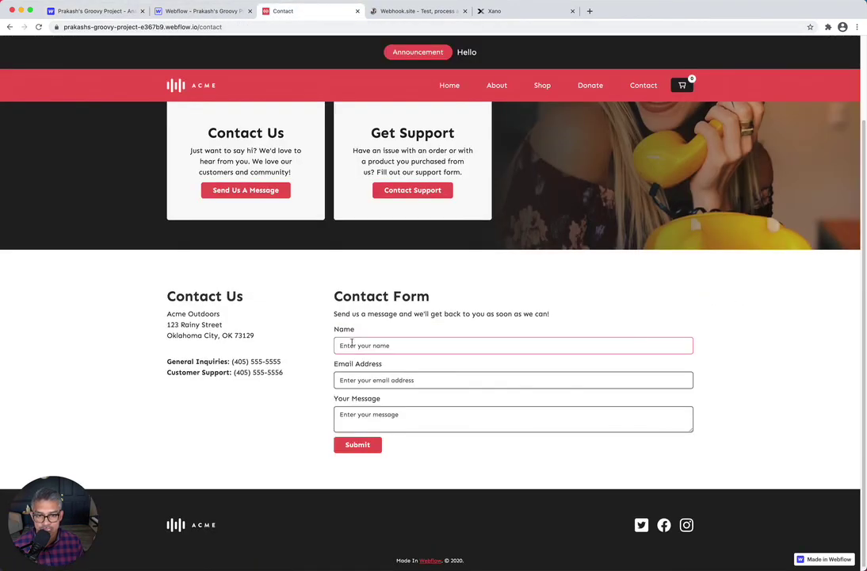
left_click(416, 343)
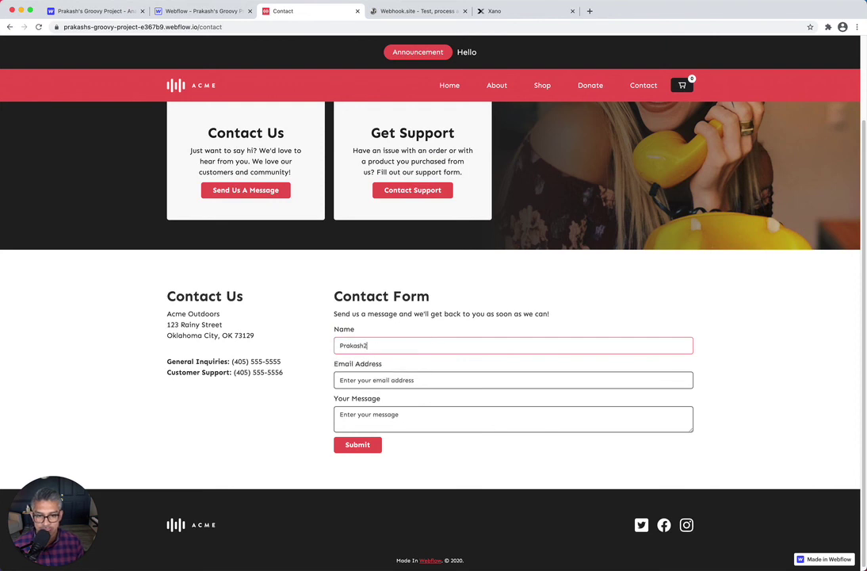
key("Tab")
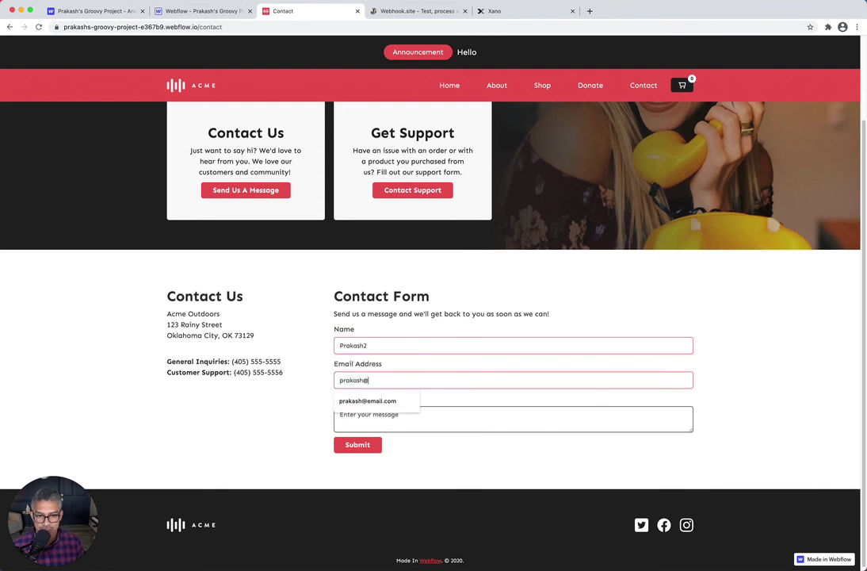
key("Tab")
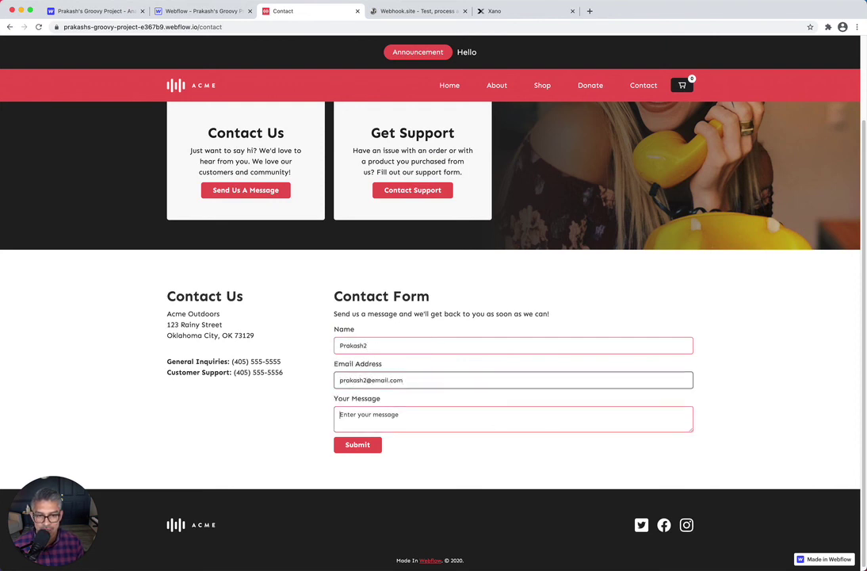
type("This is working")
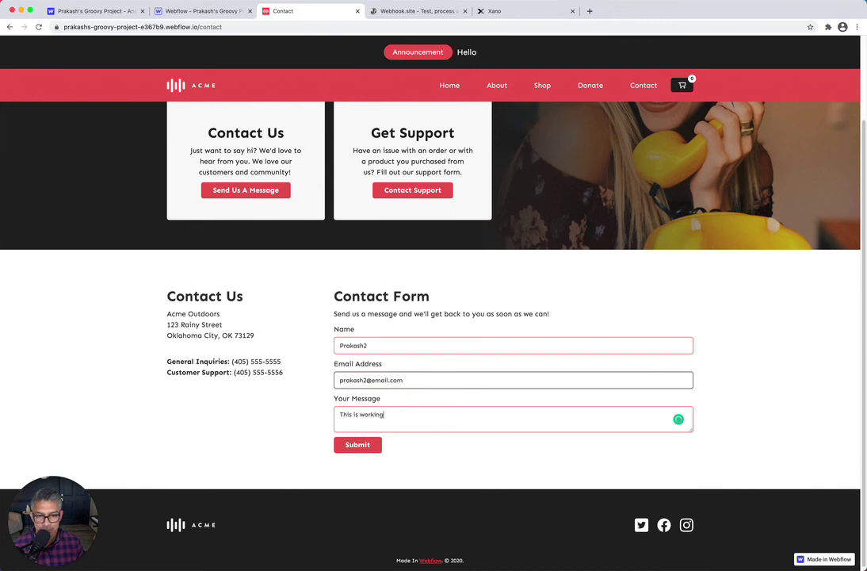
left_click(365, 449)
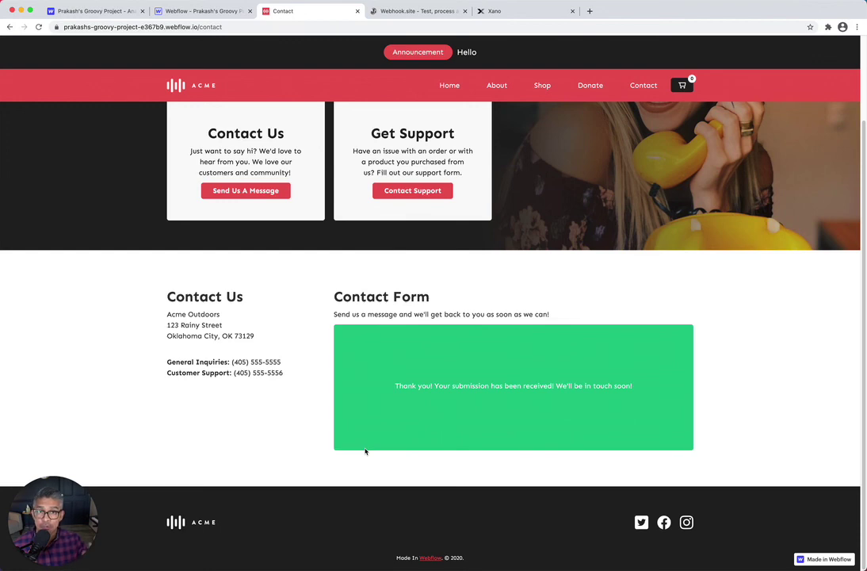
left_click(495, 11)
Open the webflow_form_submissions table from Xano's Database to see the new 'This is working' record
left_click(52, 105)
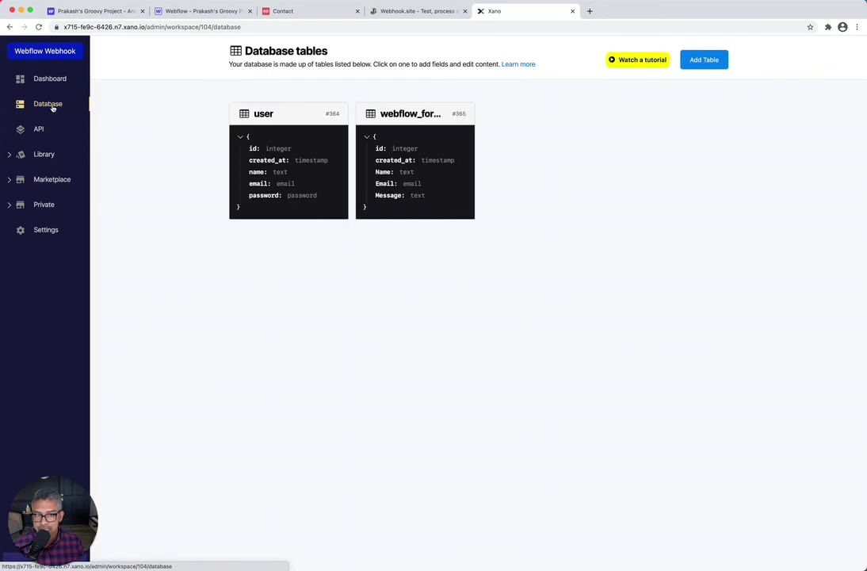
left_click(422, 119)
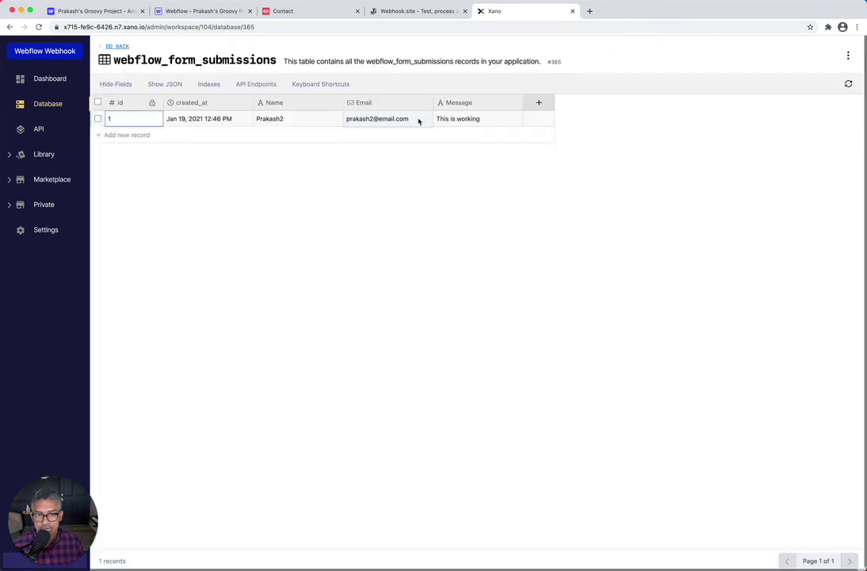